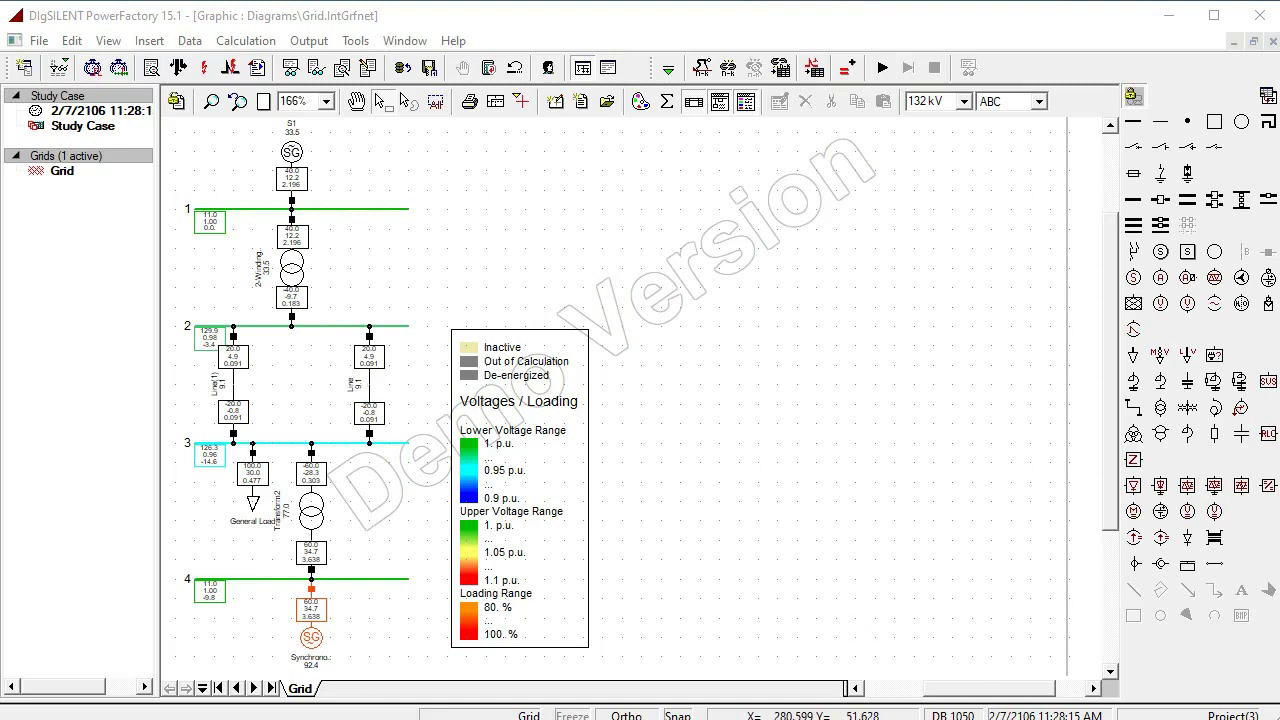
Review the solved 4-bus load-flow diagram, then switch to the system's parameter list.
key(alt+Tab)
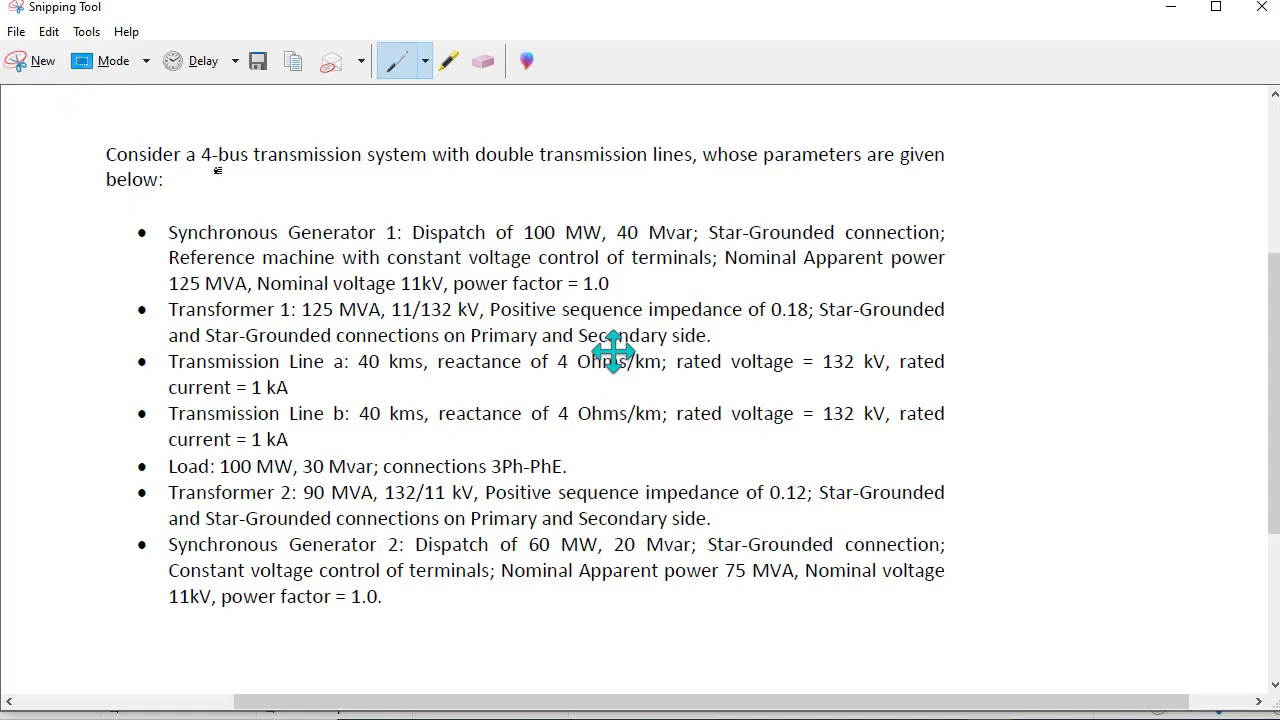
Tick Generator 1, Transformer 1, Lines a and b and the Load in red; dash Transformer 2 and Generator 2.
mouse_move(118, 231)
mouse_down()
mouse_move(123, 240)
mouse_move(146, 206)
mouse_up()
mouse_move(106, 312)
mouse_down()
mouse_move(112, 327)
mouse_move(148, 283)
mouse_up()
click(88, 370)
drag(93, 373, 129, 347)
drag(96, 410, 150, 378)
drag(103, 466, 135, 448)
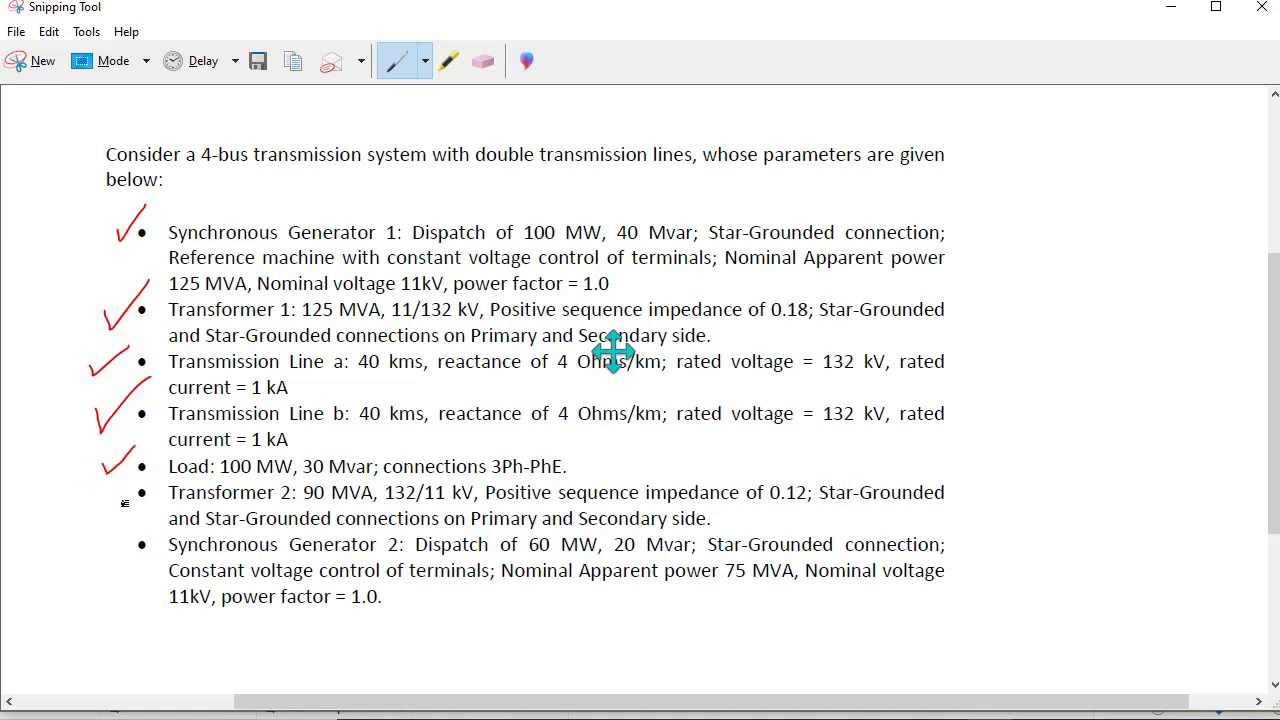
drag(134, 503, 156, 503)
drag(130, 569, 145, 569)
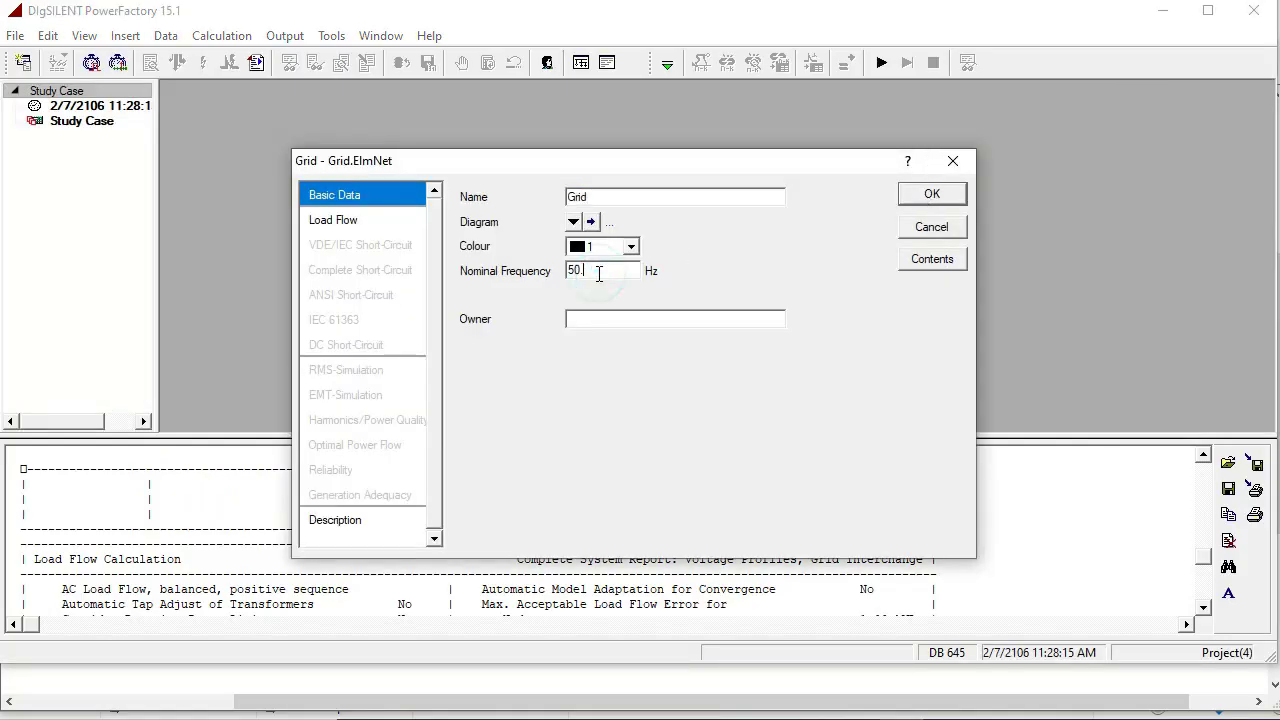
Confirm the Grid settings, hide the output window, and place four busbars stacked down the canvas.
click(929, 195)
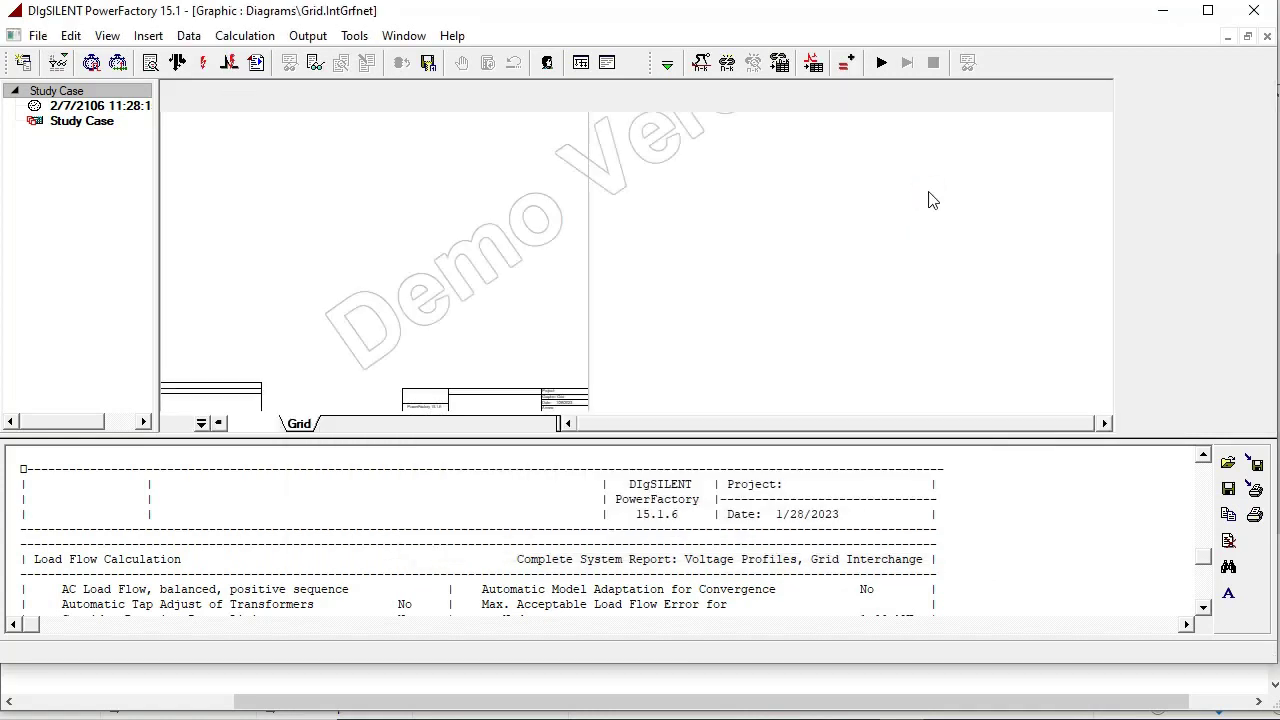
click(583, 64)
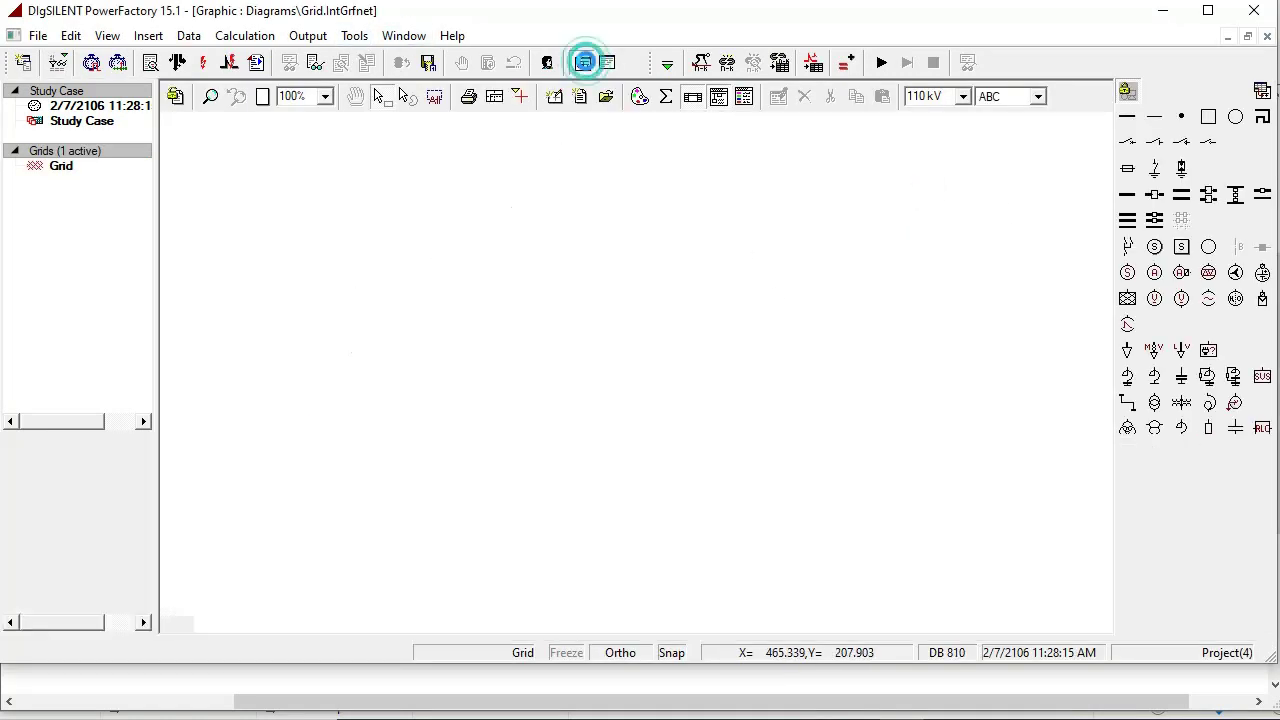
click(1128, 118)
click(355, 177)
click(355, 242)
click(357, 313)
click(367, 366)
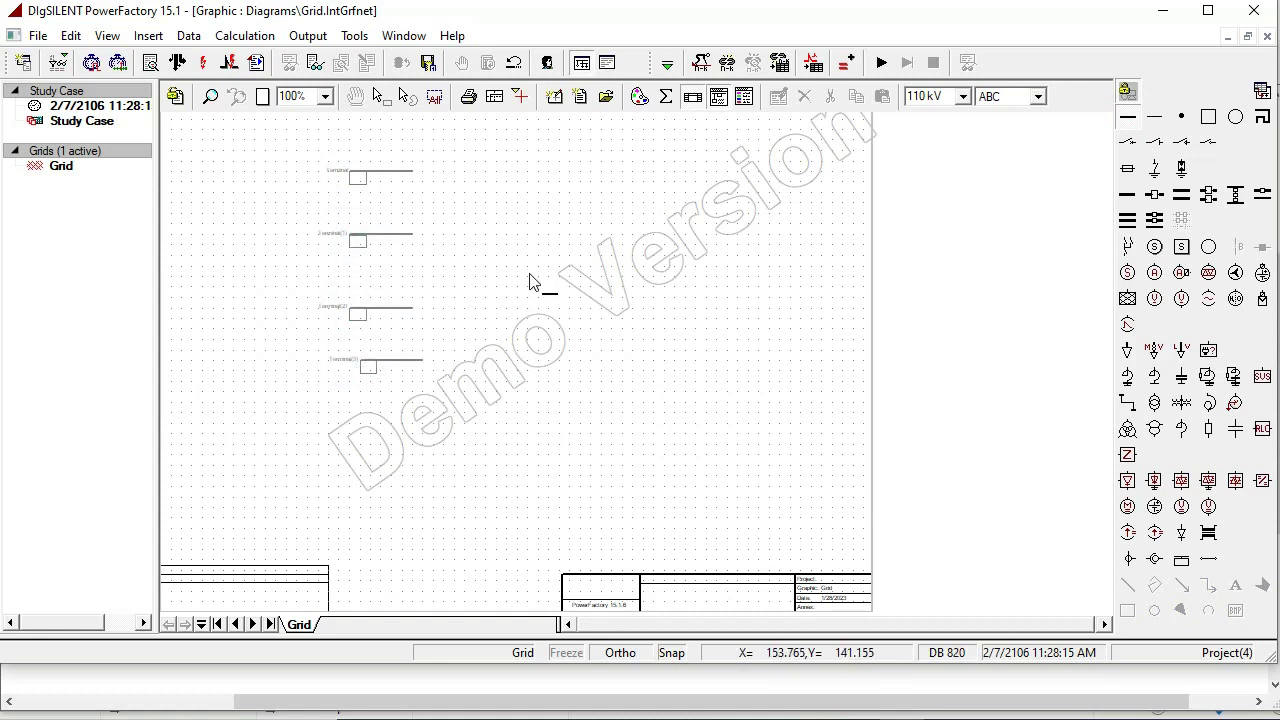
Add two synchronous generators, one on the top busbar and one below Terminal(3).
click(1131, 277)
click(370, 132)
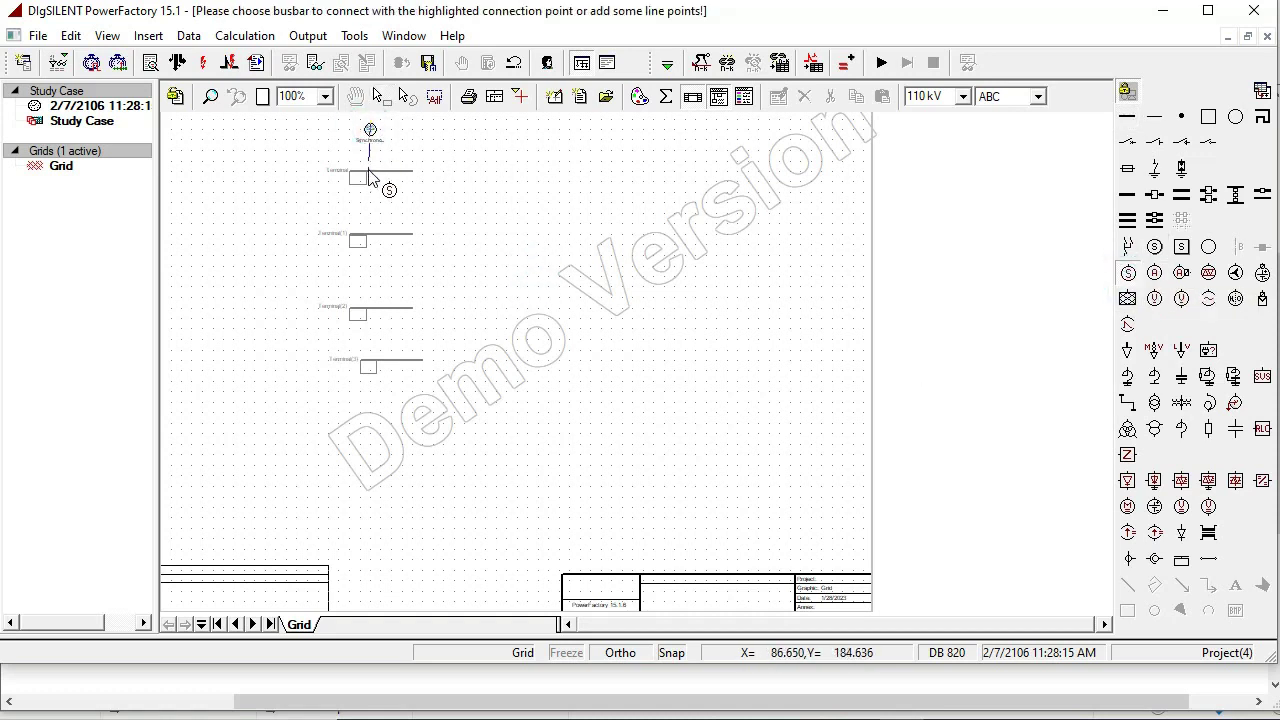
click(369, 170)
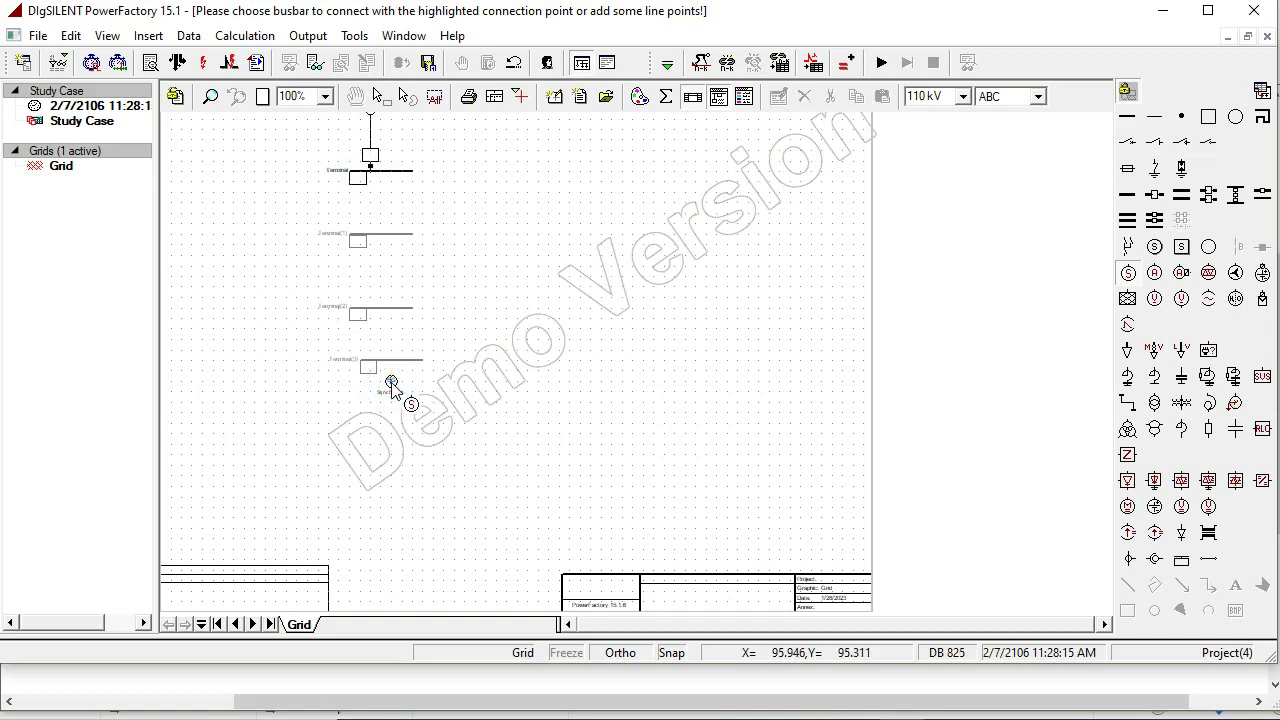
click(391, 362)
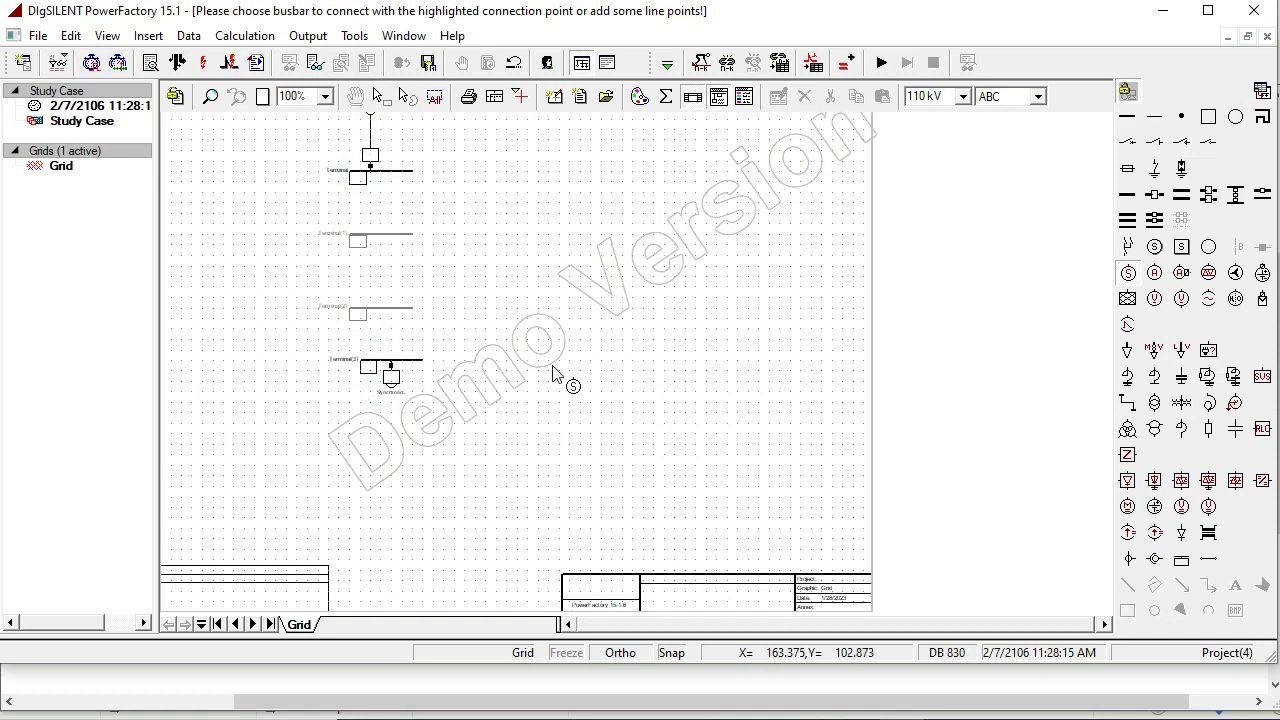
key(Escape)
Connect a transformer from the top busbar to Terminal(1) and two parallel lines from Terminal(1) to Terminal(2).
click(1156, 405)
click(390, 171)
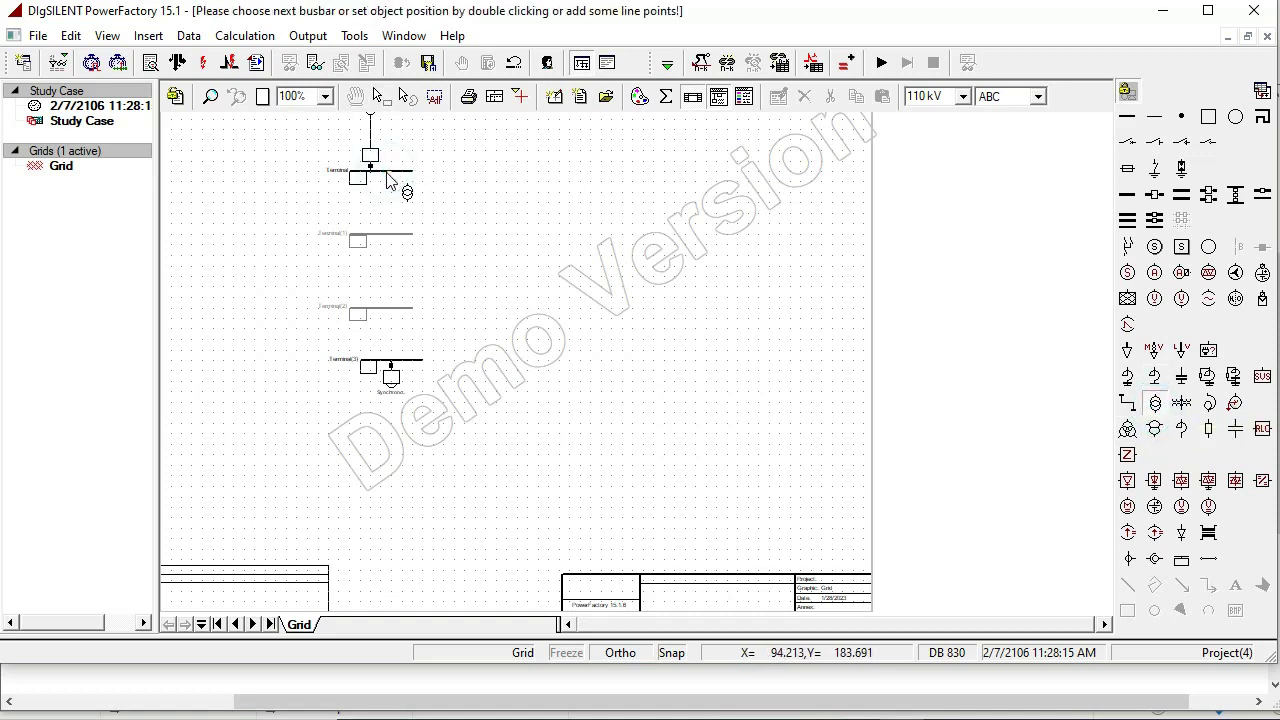
click(402, 234)
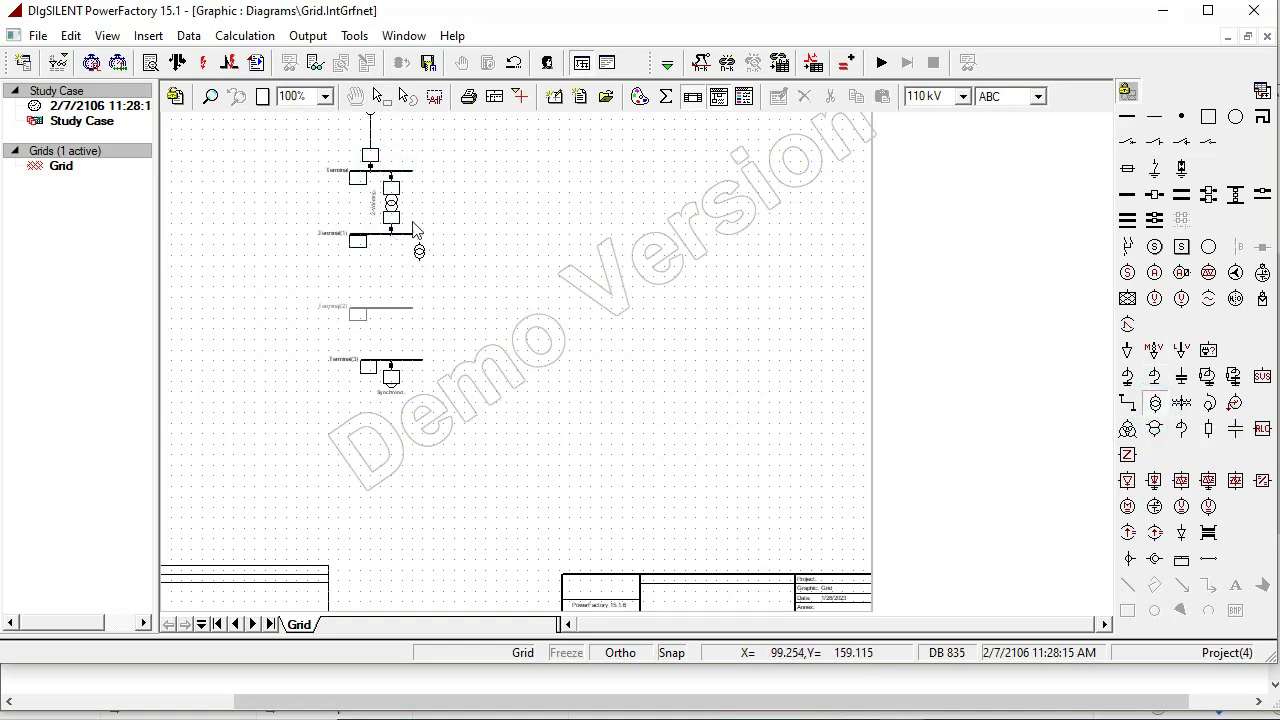
click(1128, 403)
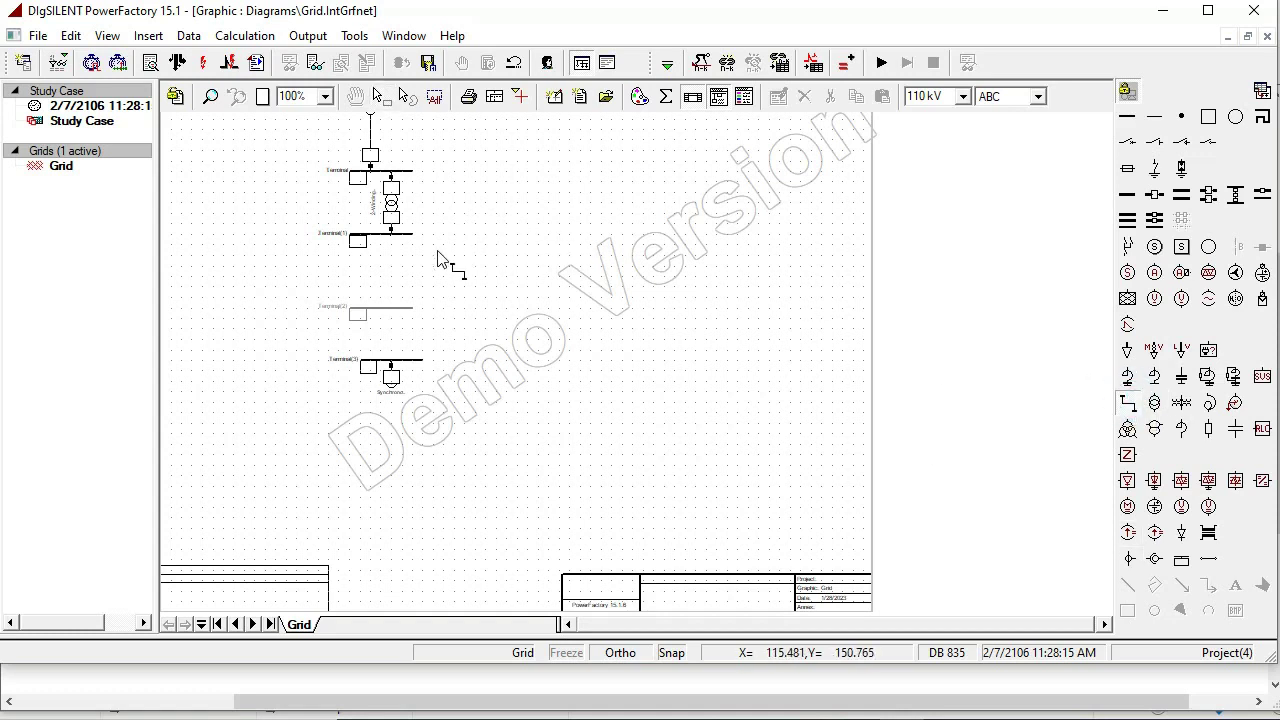
click(418, 315)
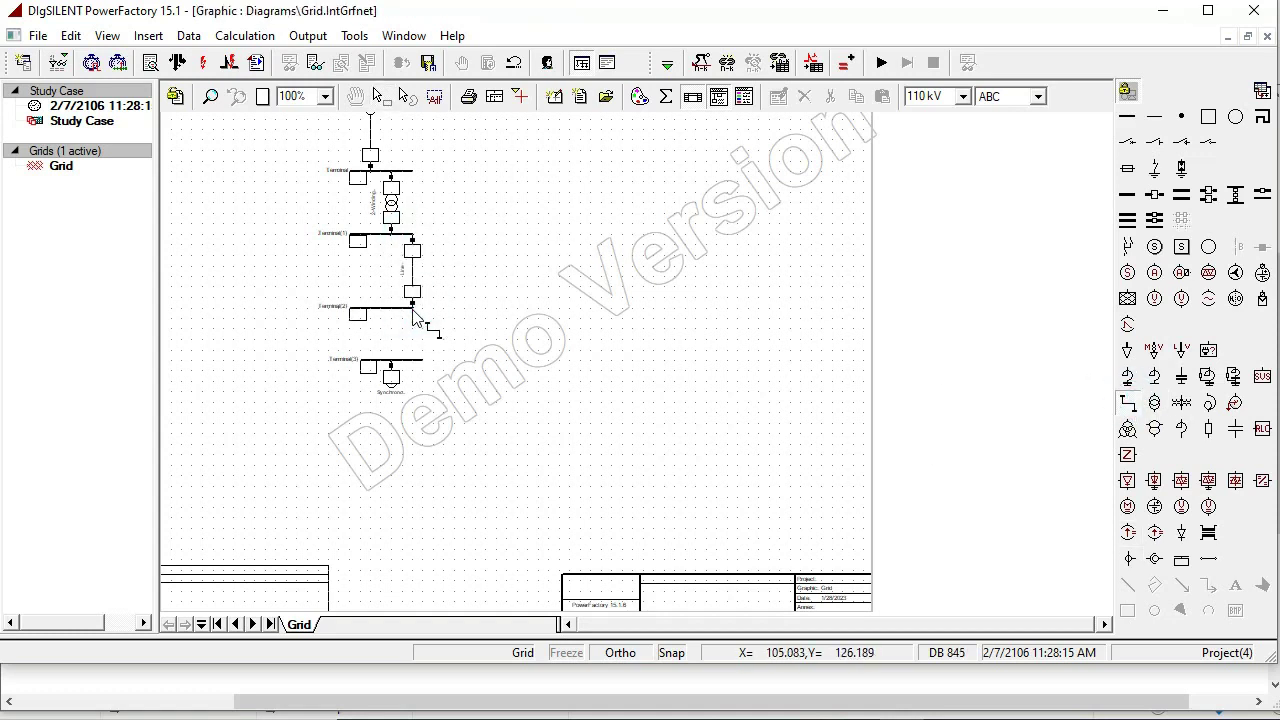
click(373, 237)
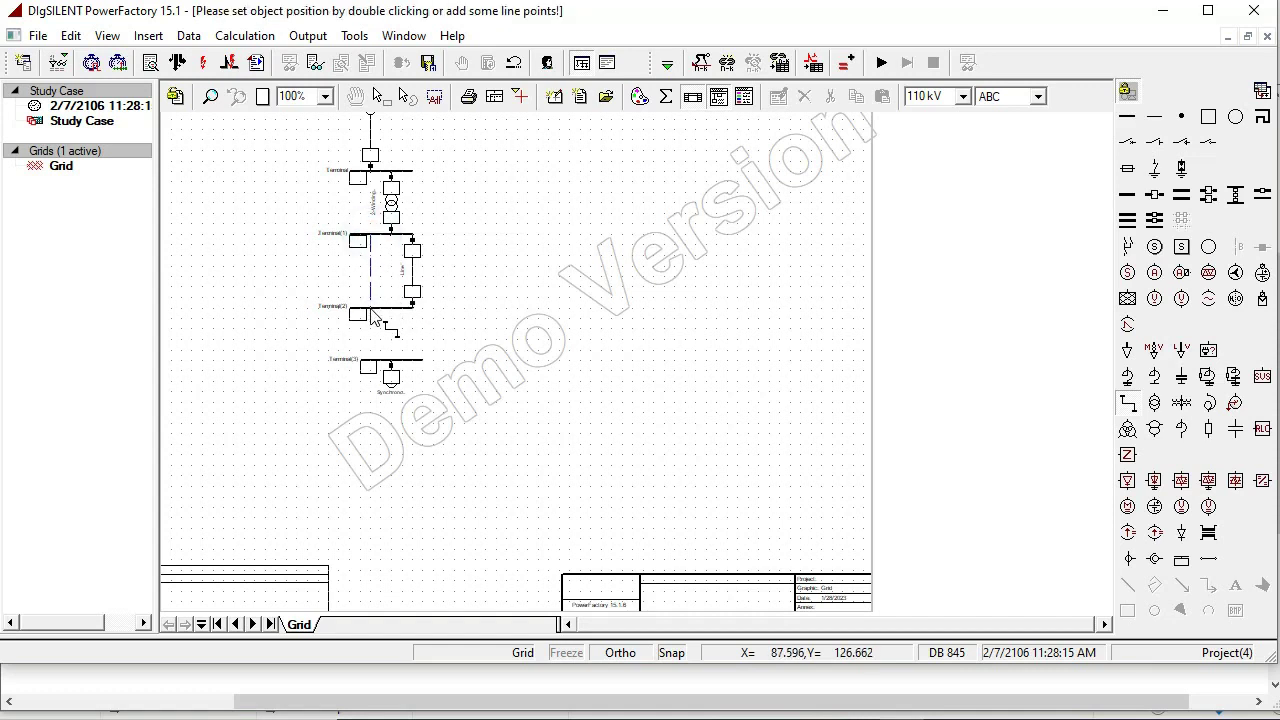
click(372, 311)
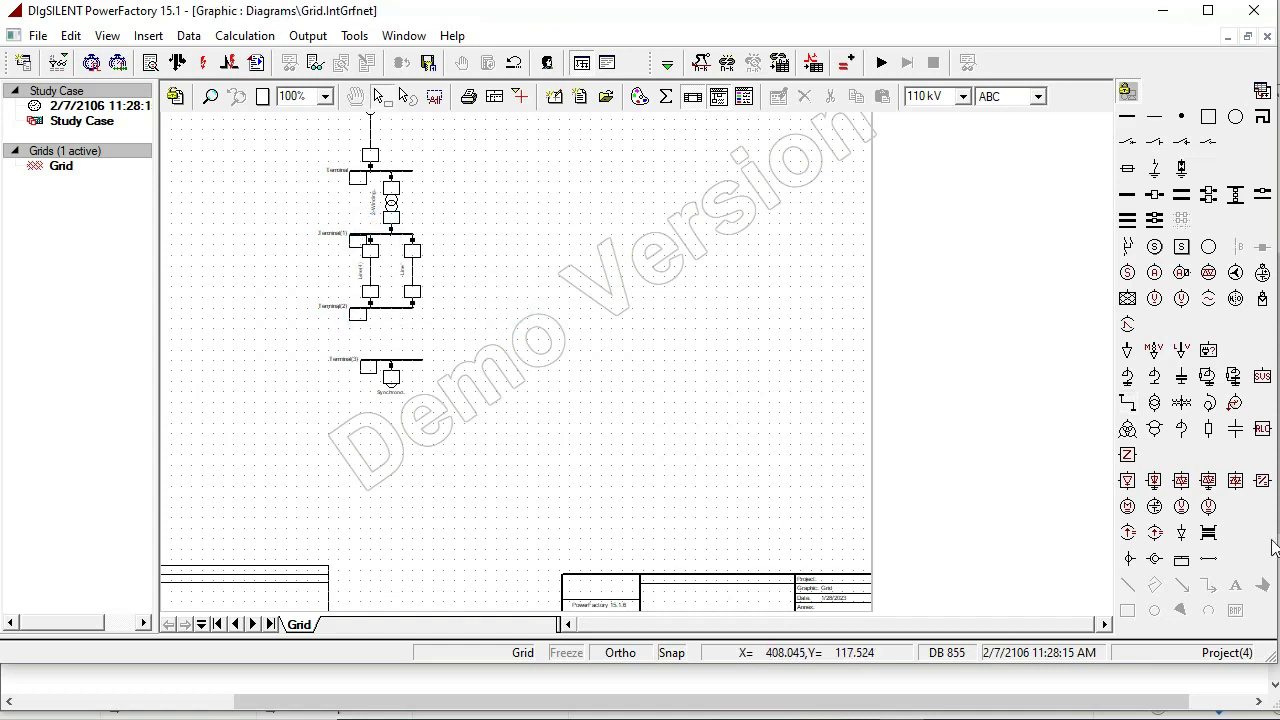
Add a second transformer from Terminal(2) to Terminal(3) and a general load on Terminal(2).
click(1155, 402)
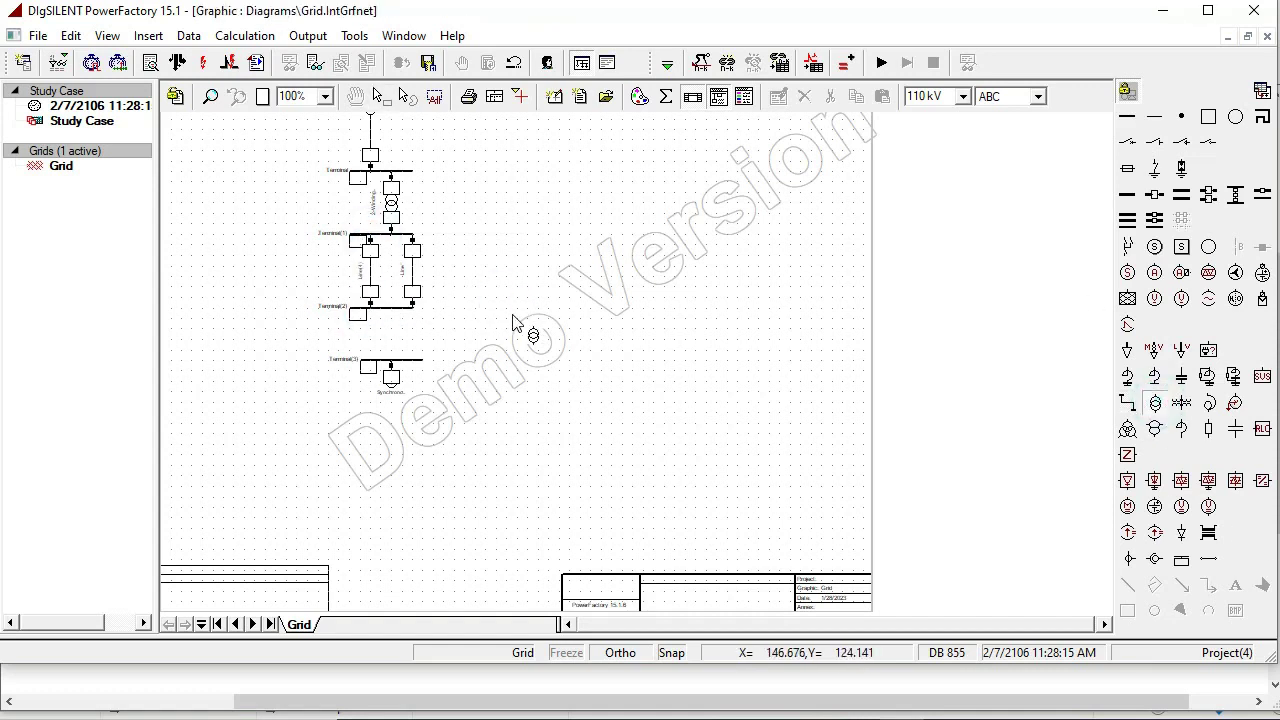
click(391, 309)
click(391, 362)
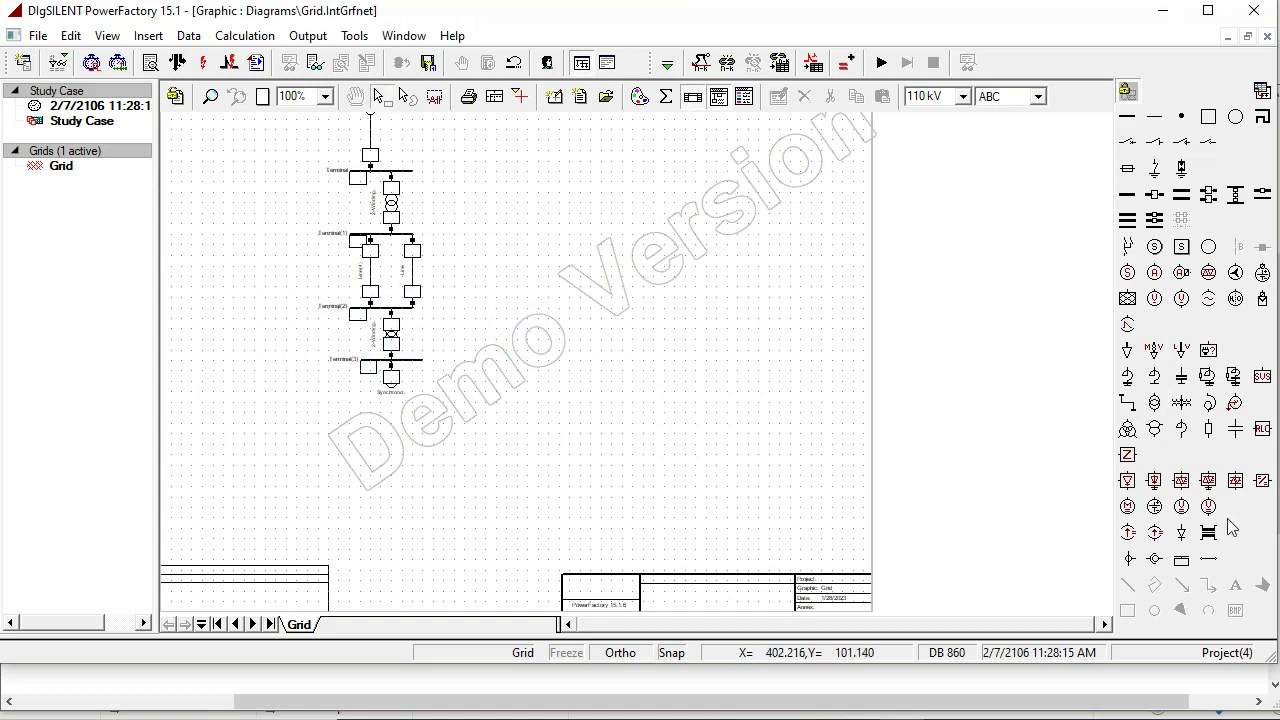
click(1130, 351)
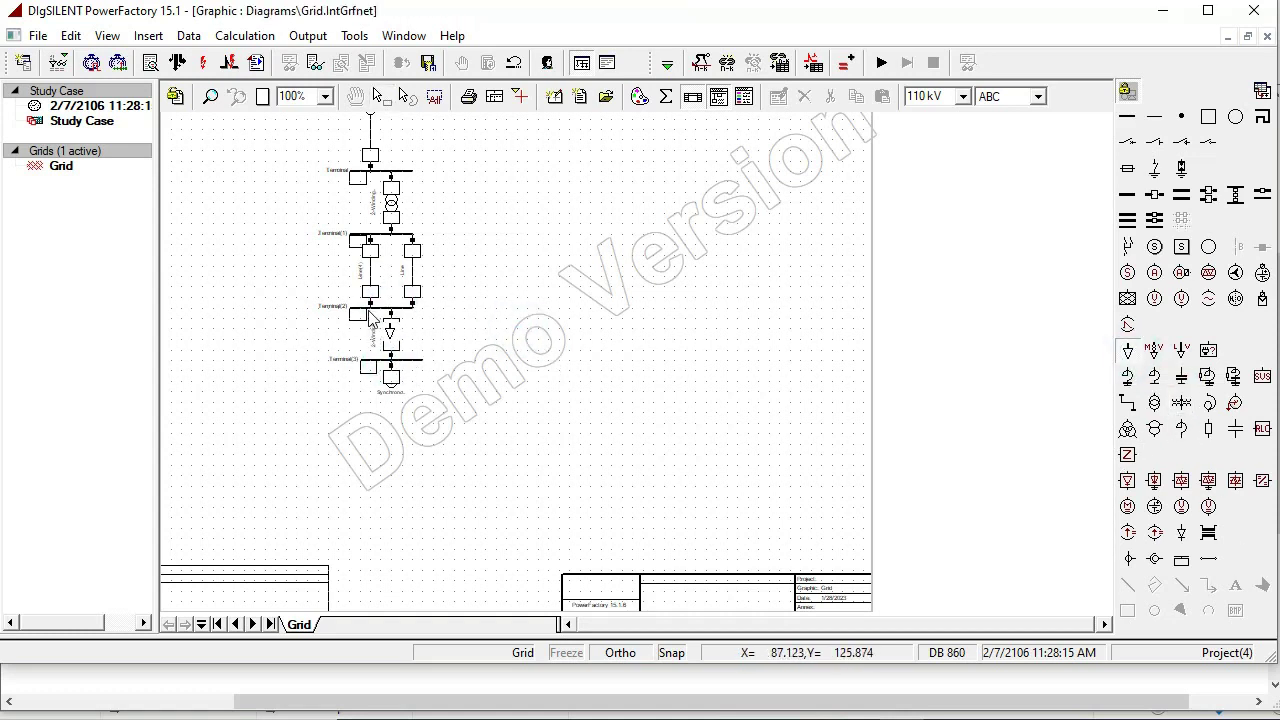
click(365, 355)
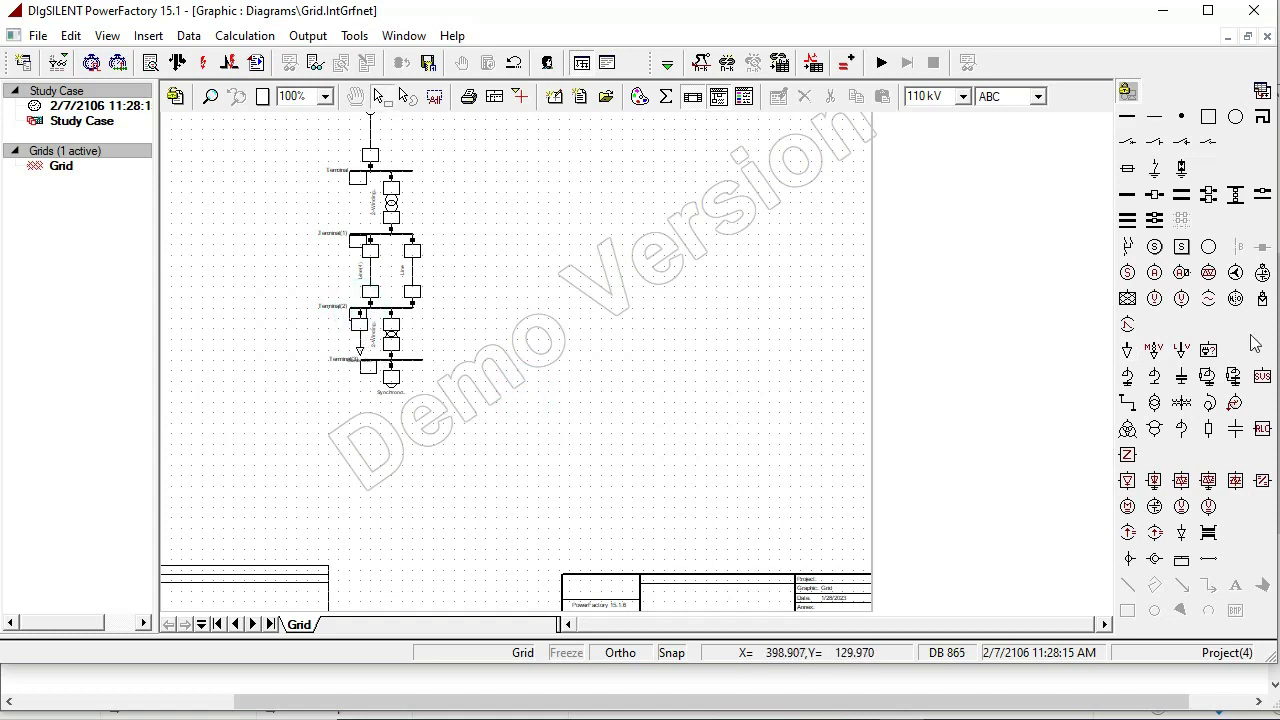
Zoom the diagram to 150%.
click(322, 96)
click(292, 128)
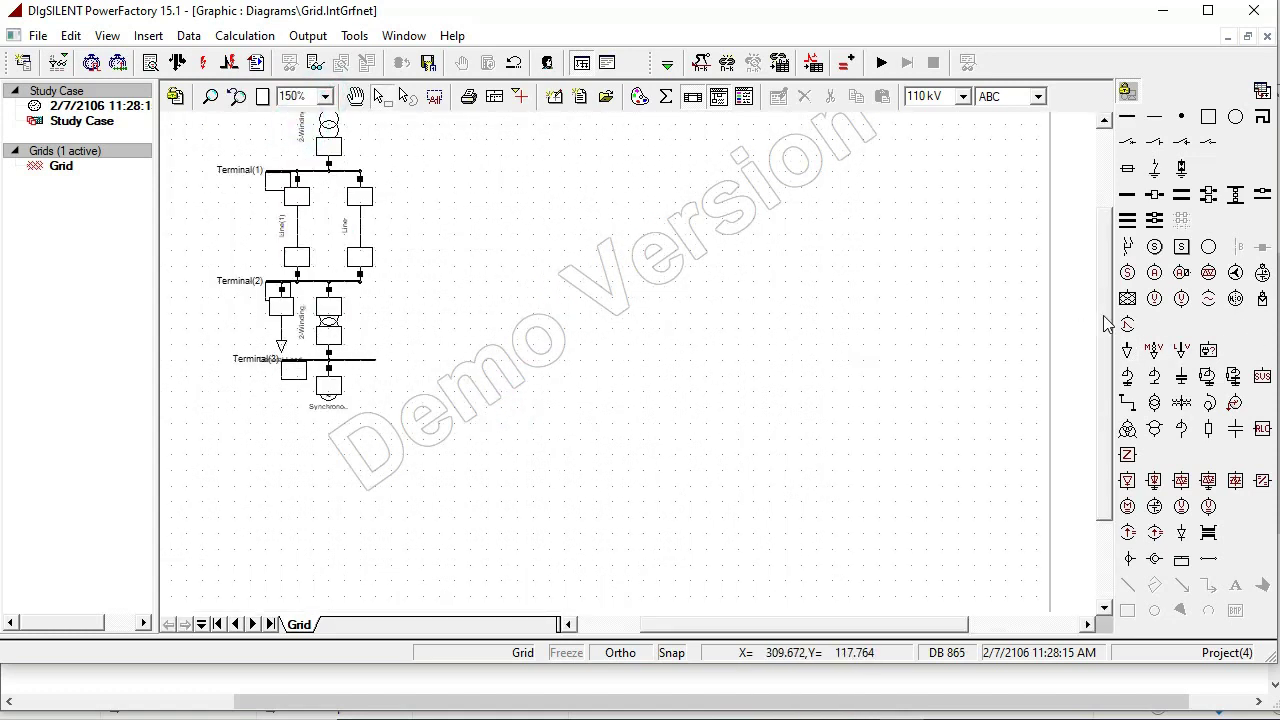
scroll(1106, 323, up, 2)
click(299, 116)
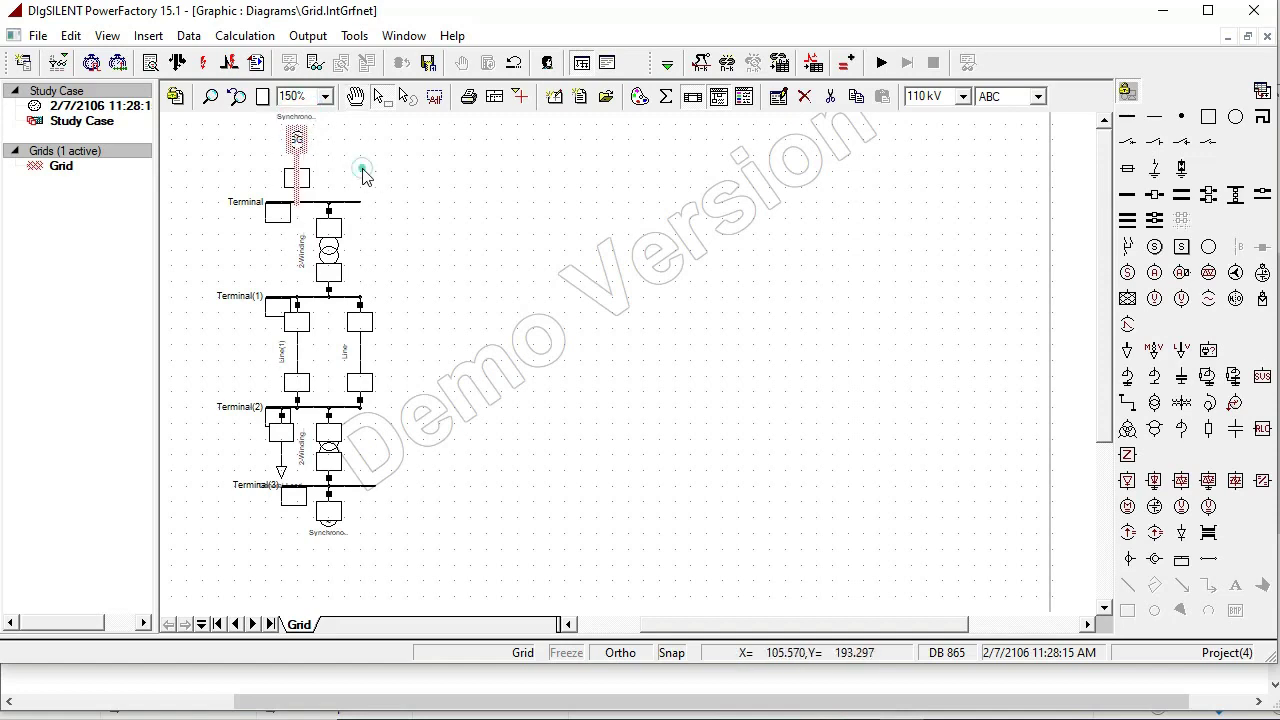
Set the top generator's load flow dispatch to 100 MW and 40 Mvar in voltage-control mode.
click(880, 531)
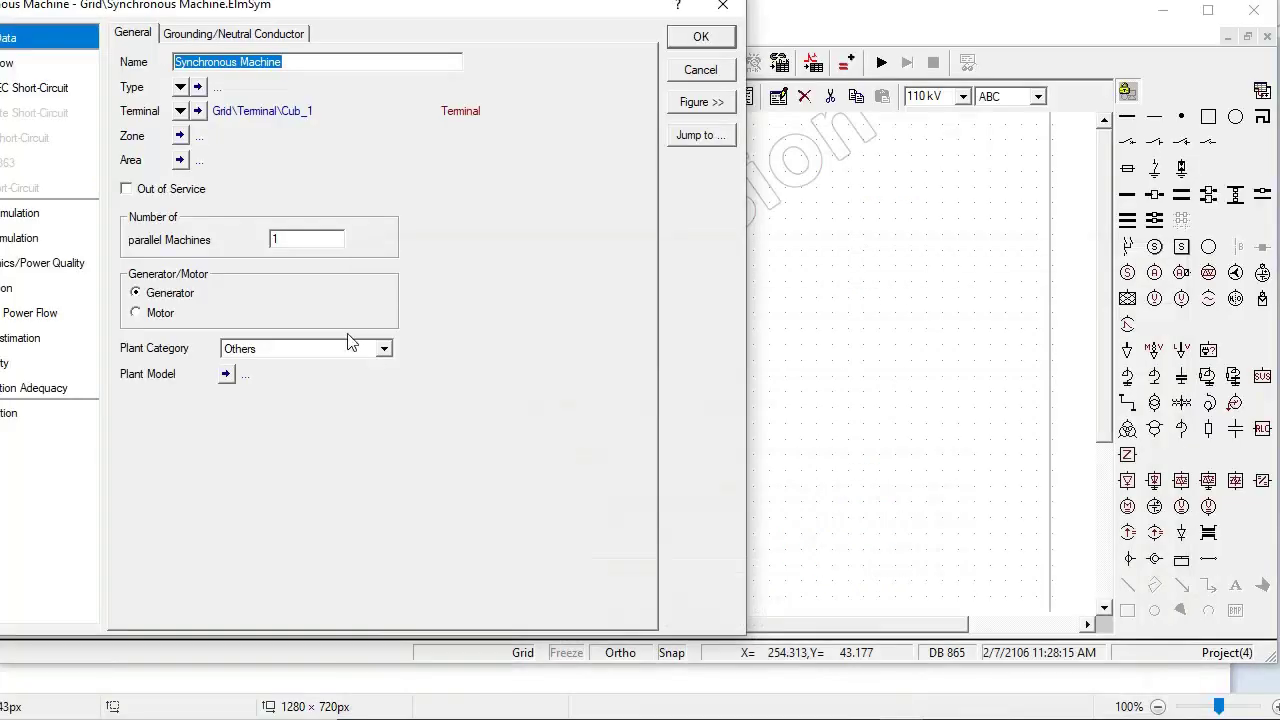
click(282, 63)
click(55, 64)
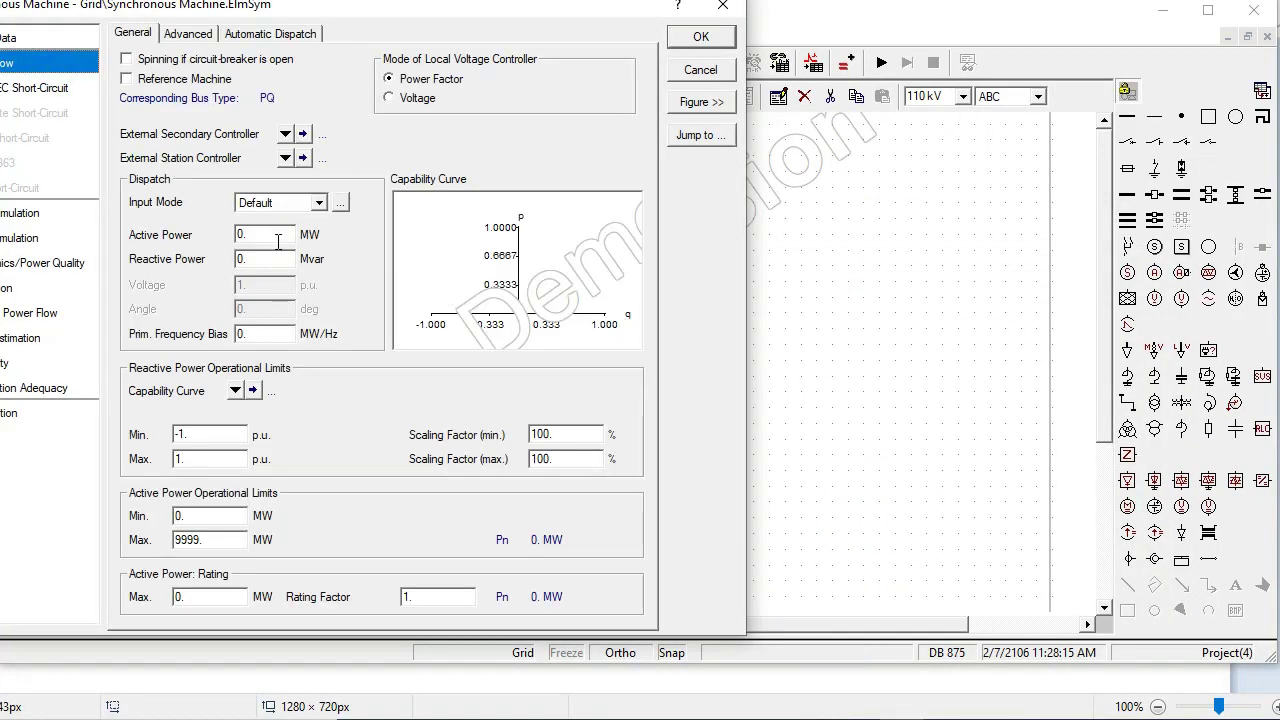
click(248, 259)
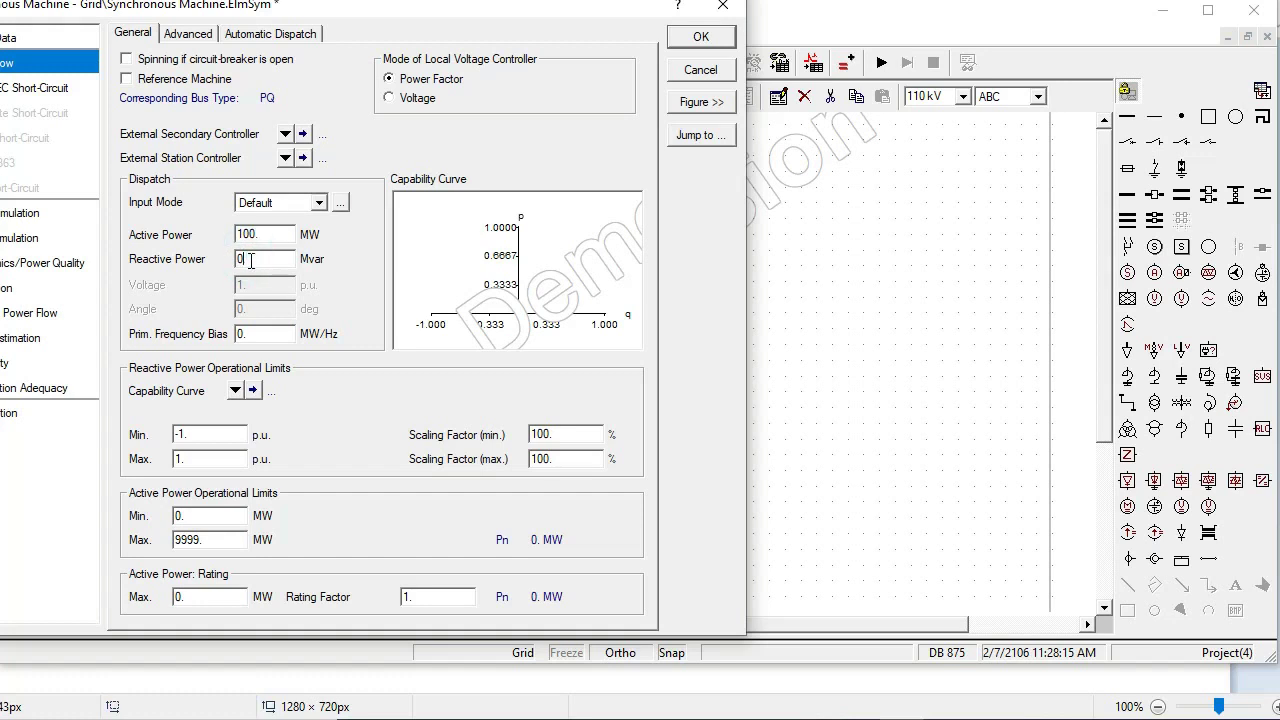
click(420, 100)
click(40, 37)
Create a new synchronous machine type rated 125 MVA, 11 kV, with YN winding connection.
click(181, 97)
click(200, 161)
double_click(306, 113)
text(12)
double_click(287, 135)
text(11)
drag(285, 160, 262, 167)
click(297, 187)
click(283, 230)
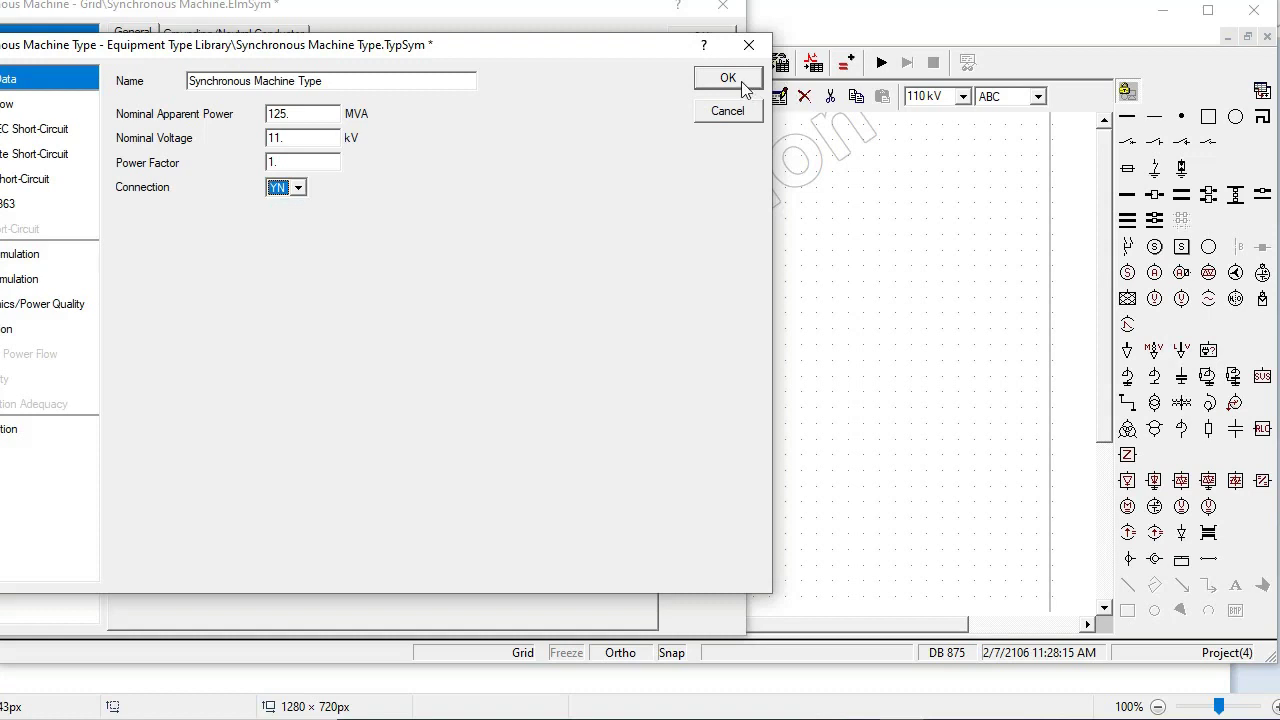
click(746, 86)
Check the assigned machine type and apply the generator settings.
click(28, 64)
drag(306, 16, 362, 22)
click(106, 50)
click(88, 72)
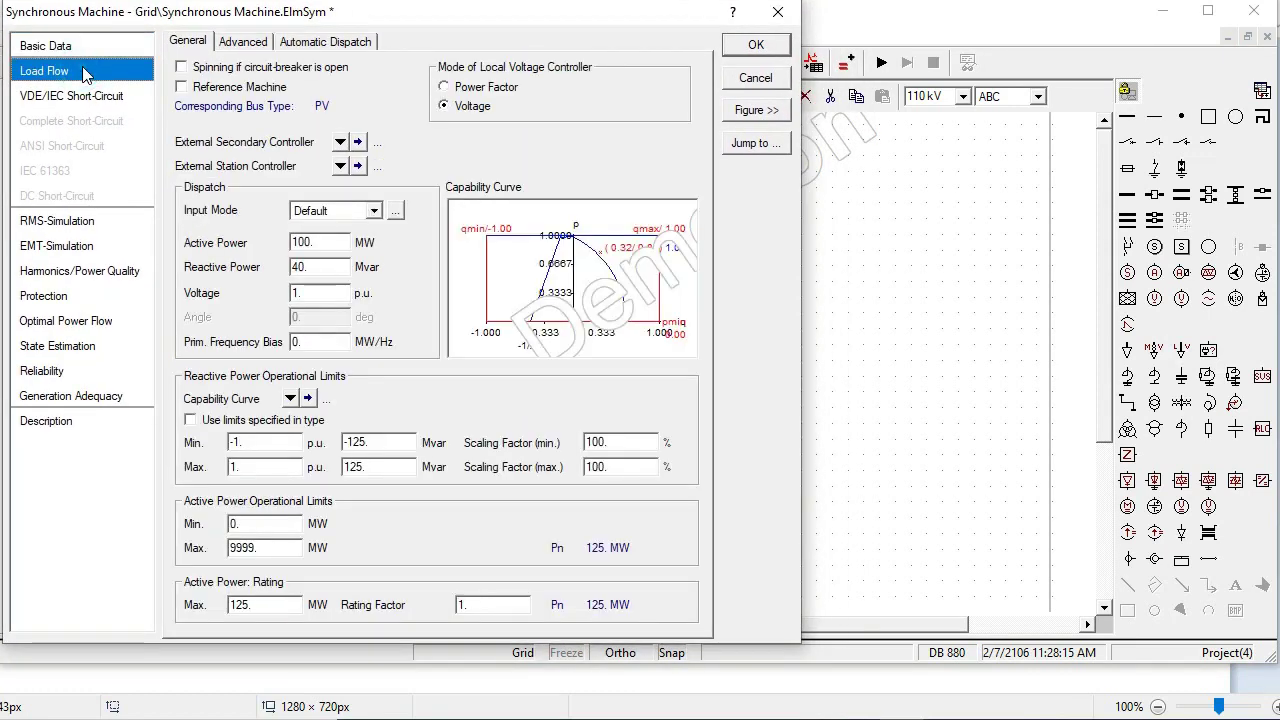
click(58, 48)
click(232, 94)
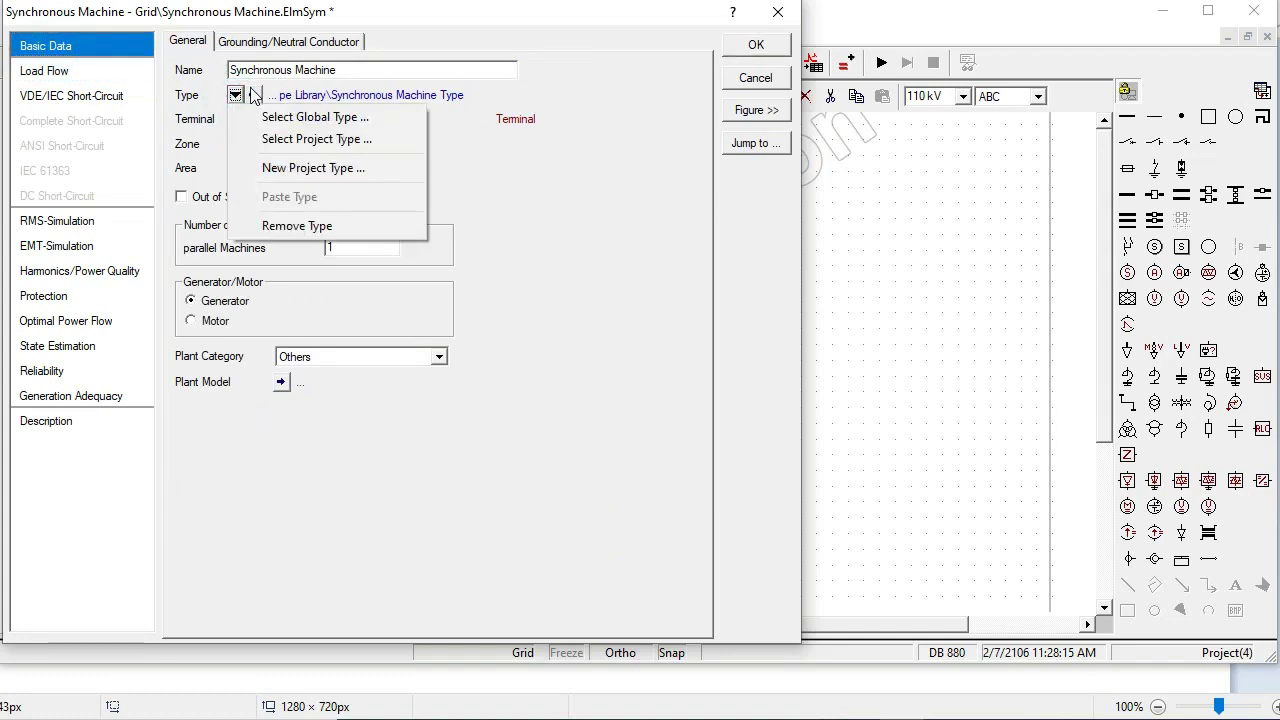
click(252, 94)
click(768, 88)
click(755, 47)
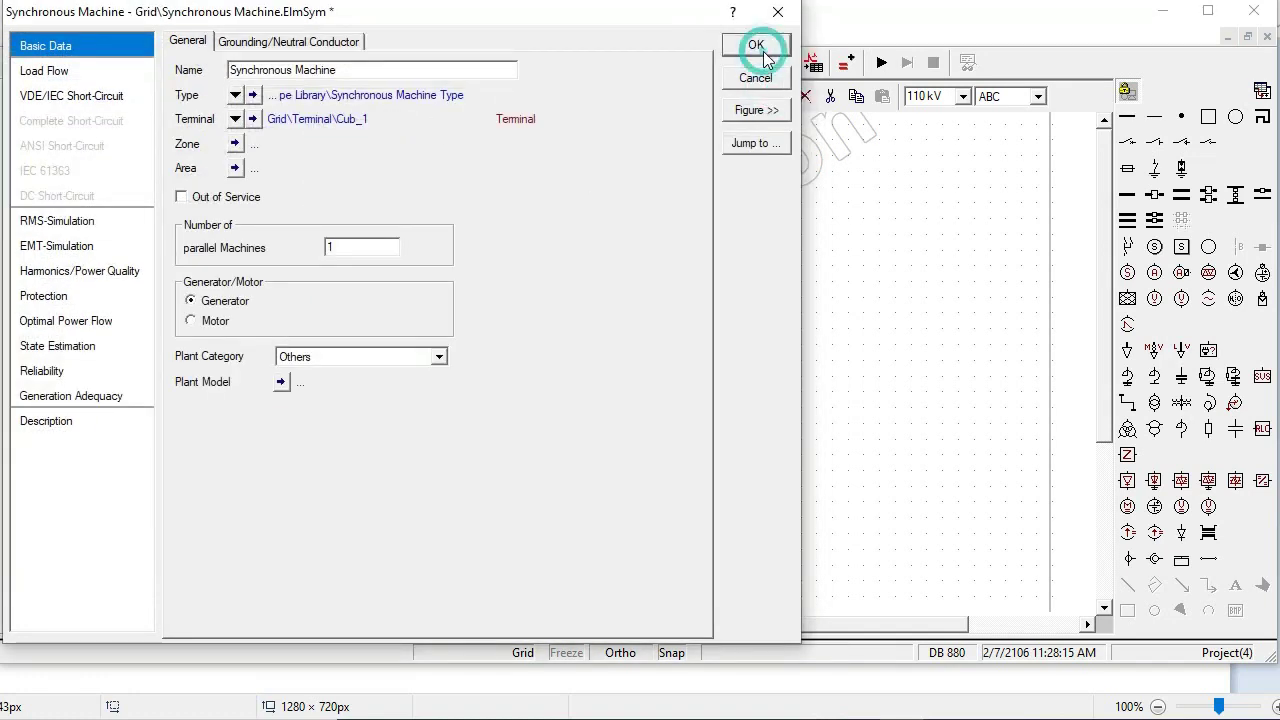
Rename the top bus to 1 at 11 kV and assign it a new 11 kV busbar type.
double_click(350, 204)
text(1)
drag(590, 345, 514, 343)
text(11.)
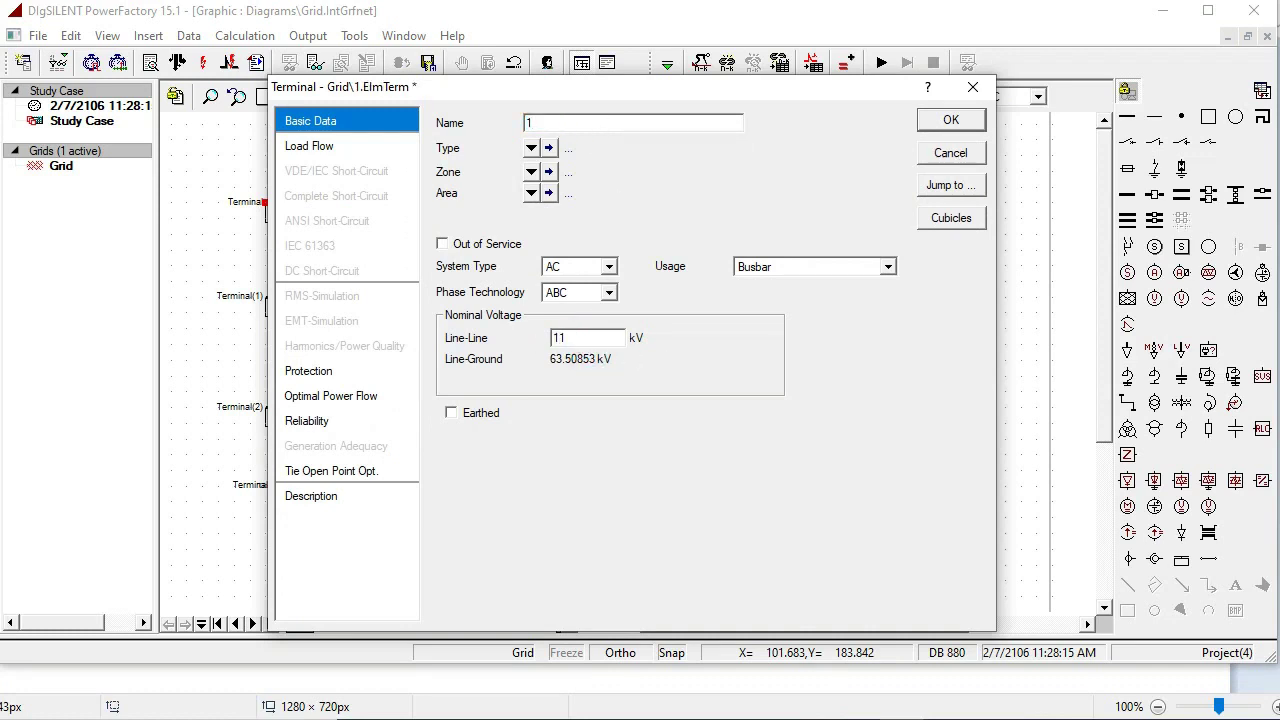
click(300, 146)
click(300, 121)
click(526, 144)
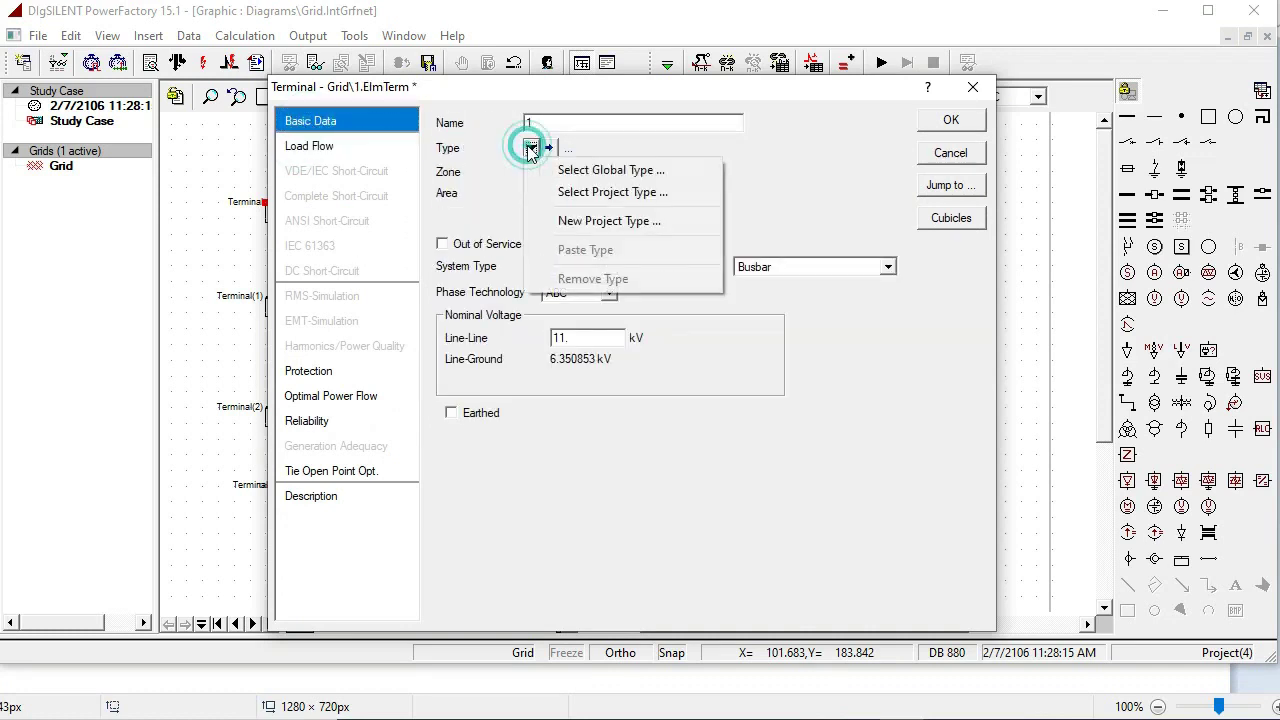
click(570, 220)
key(Tab)
text(11)
click(912, 192)
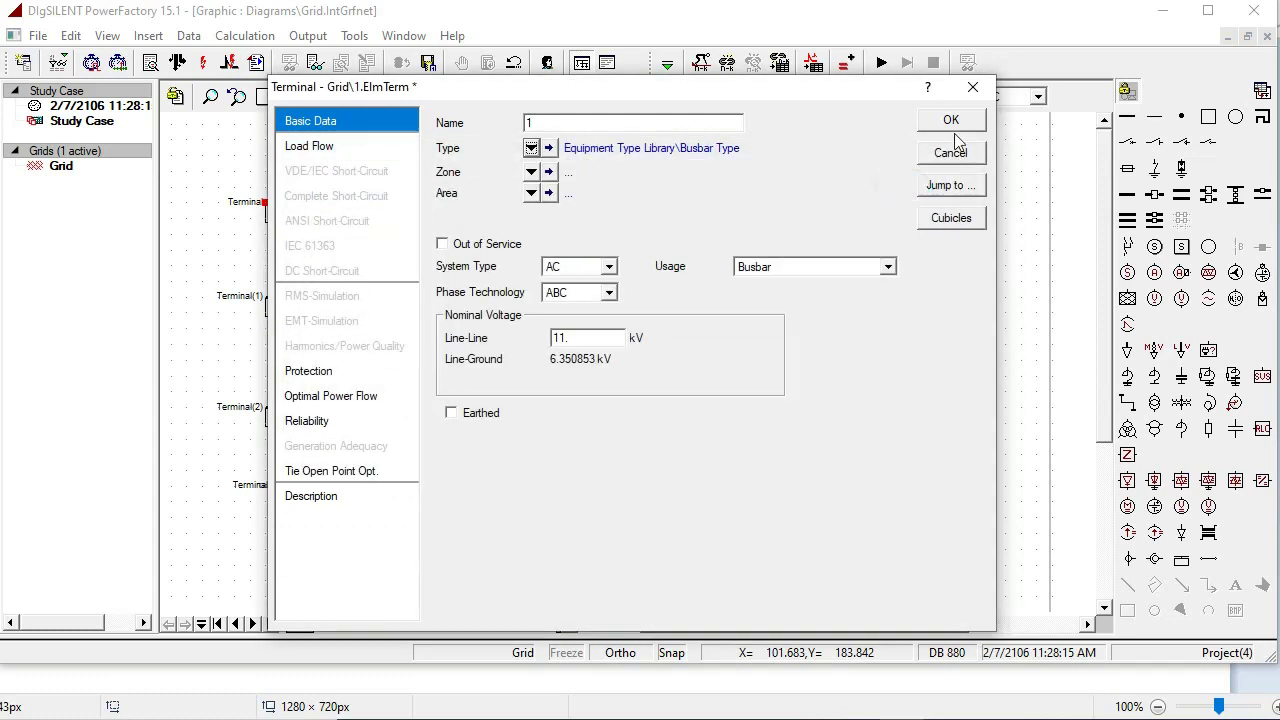
click(950, 120)
click(357, 255)
click(338, 255)
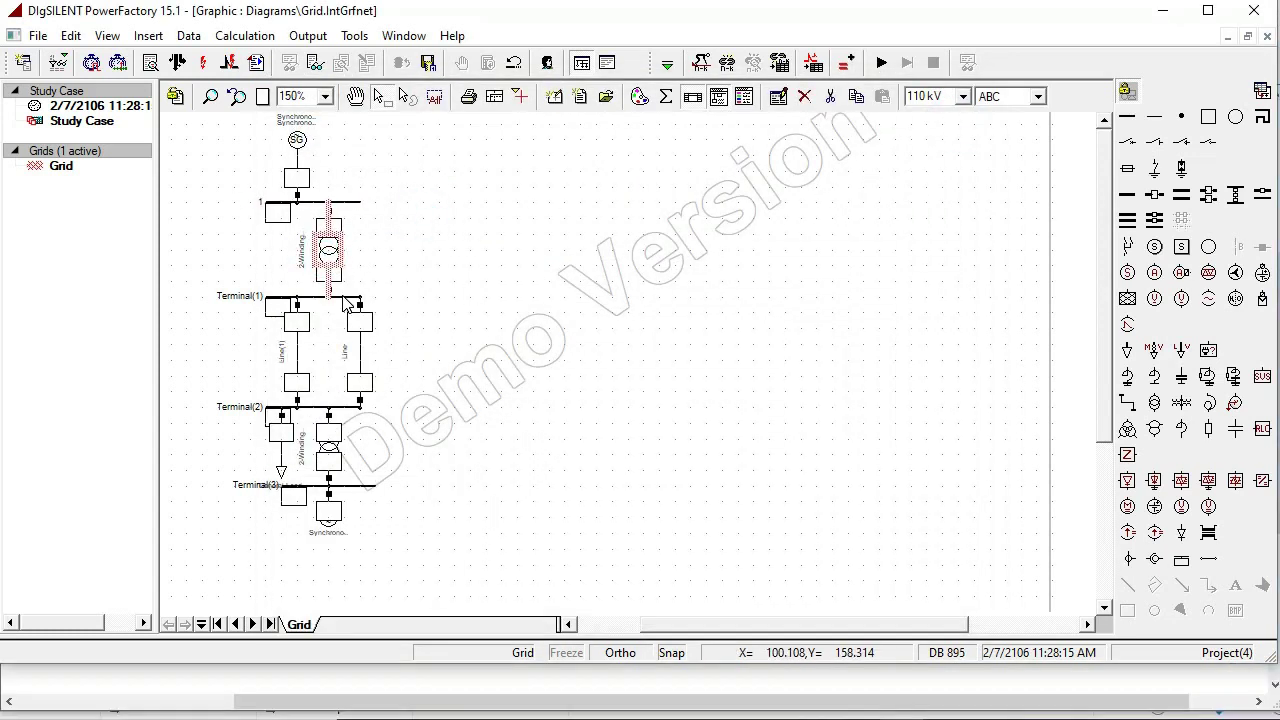
Rename Terminal(1) to 2 at 132 kV and assign it a new 132 kV busbar type.
double_click(342, 300)
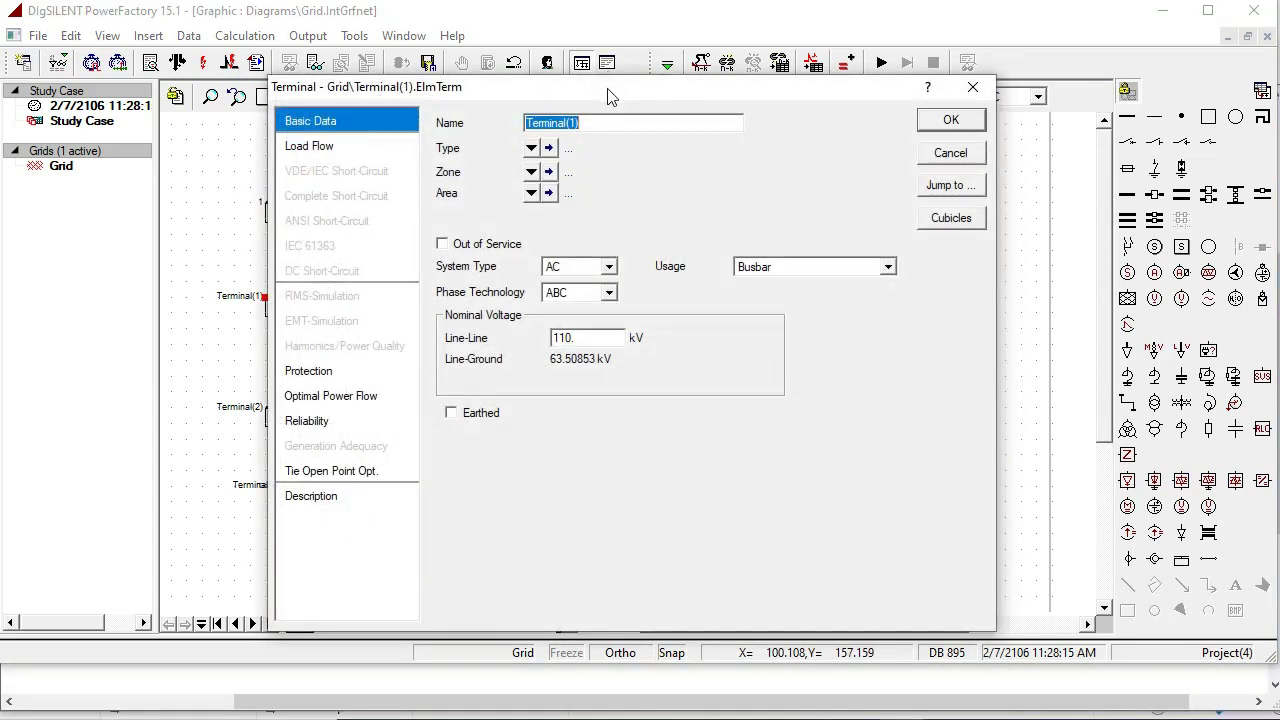
text(2)
drag(603, 337, 522, 336)
text(132)
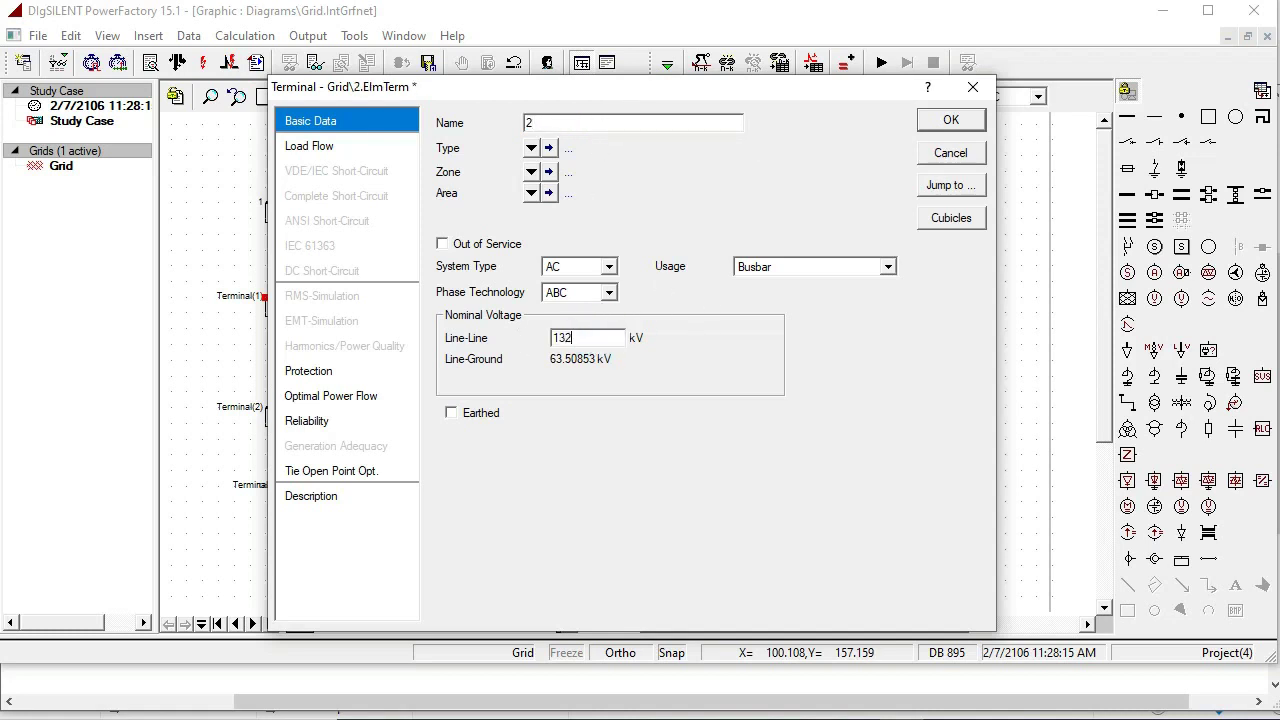
click(380, 145)
click(366, 118)
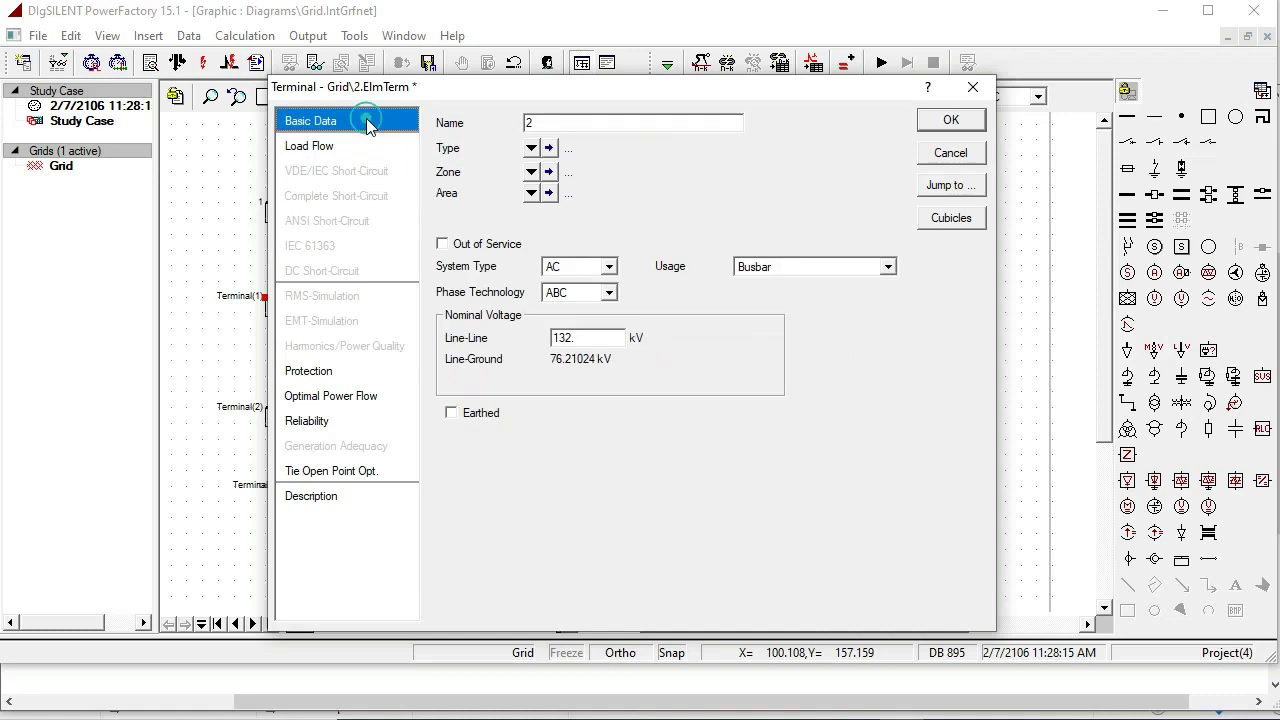
click(531, 148)
click(566, 220)
key(Tab)
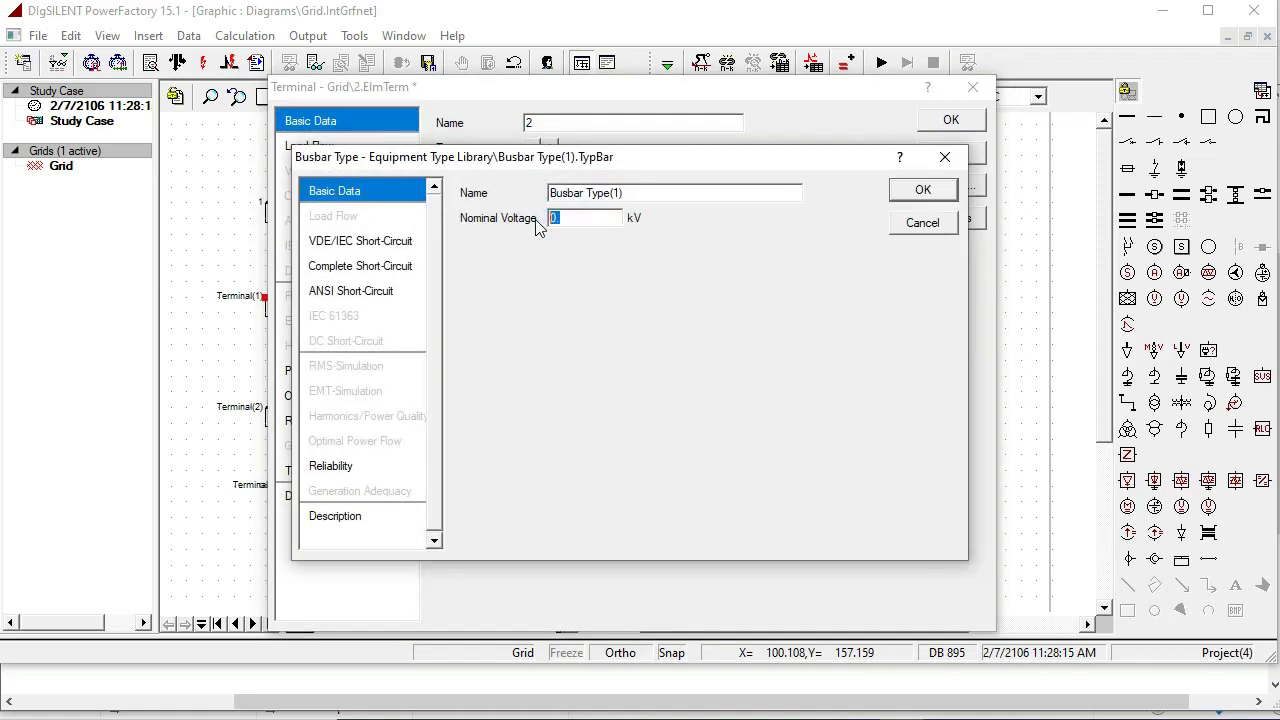
text(32)
click(922, 189)
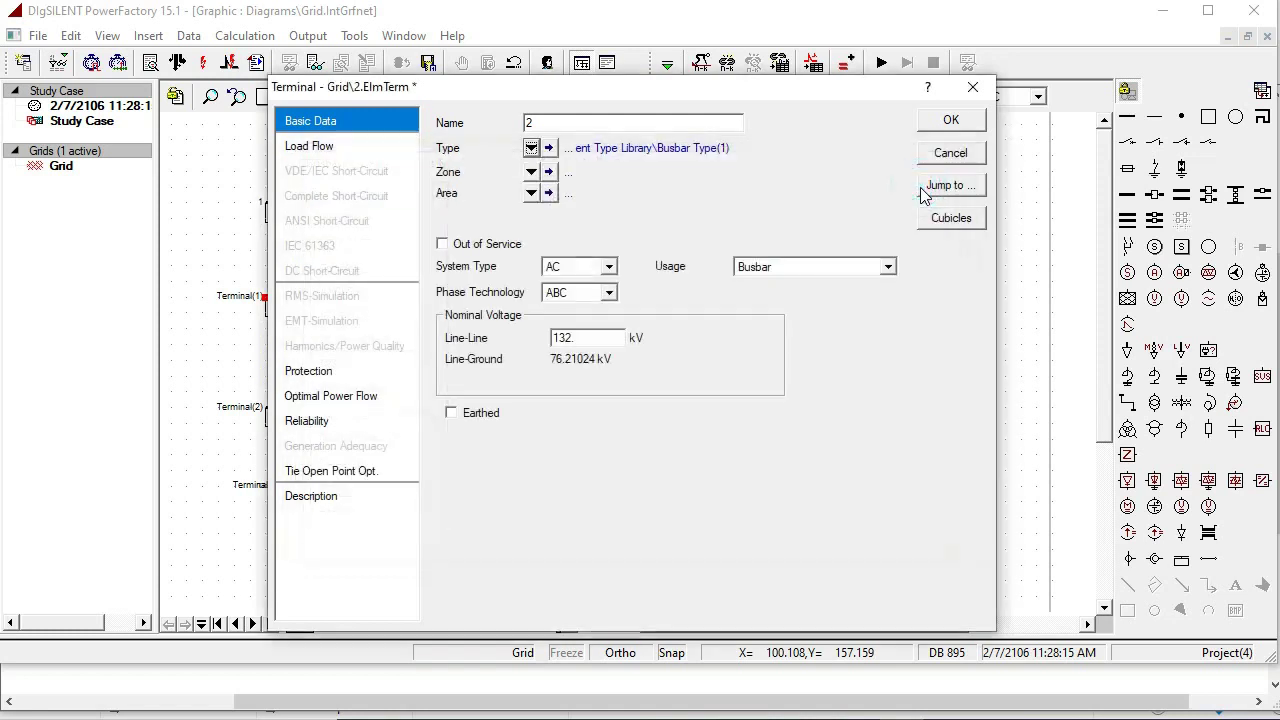
click(960, 126)
Select the second line and bring up the problem statement to check its parameters.
click(434, 349)
click(357, 357)
key(alt+Tab)
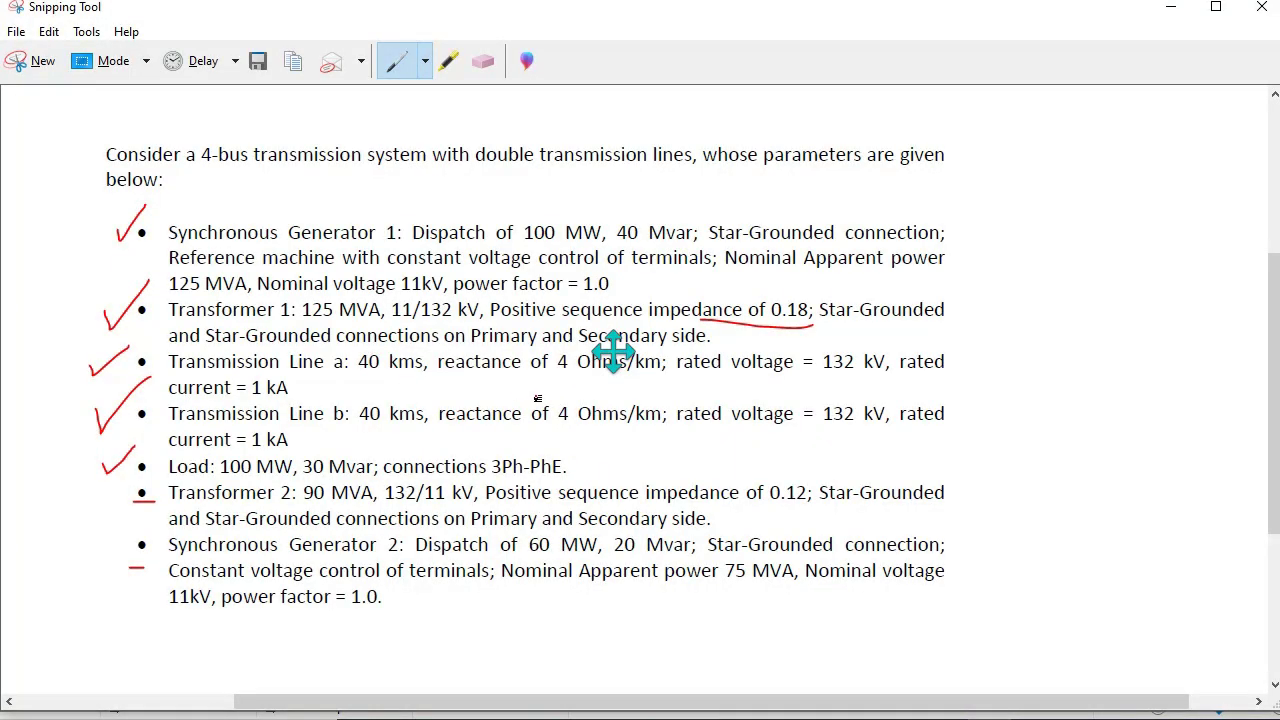
Set the second line's length to 40 km.
key(alt+Tab)
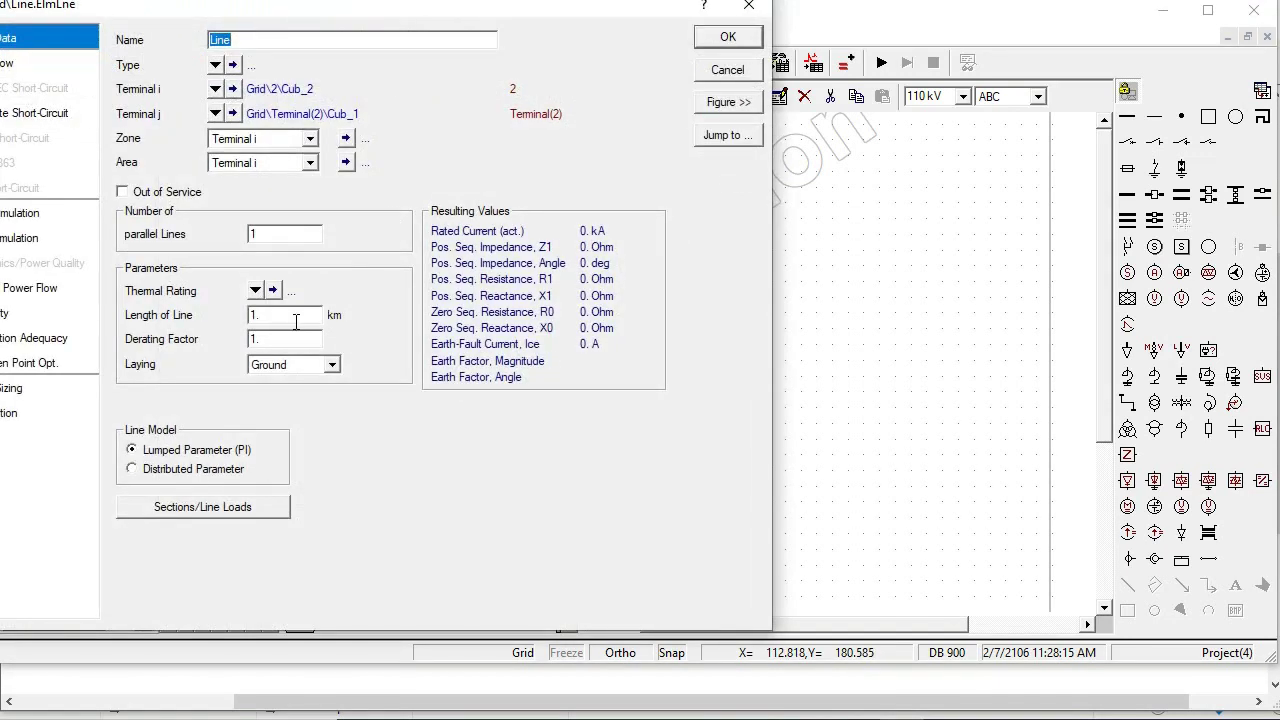
double_click(285, 316)
text(40)
click(256, 292)
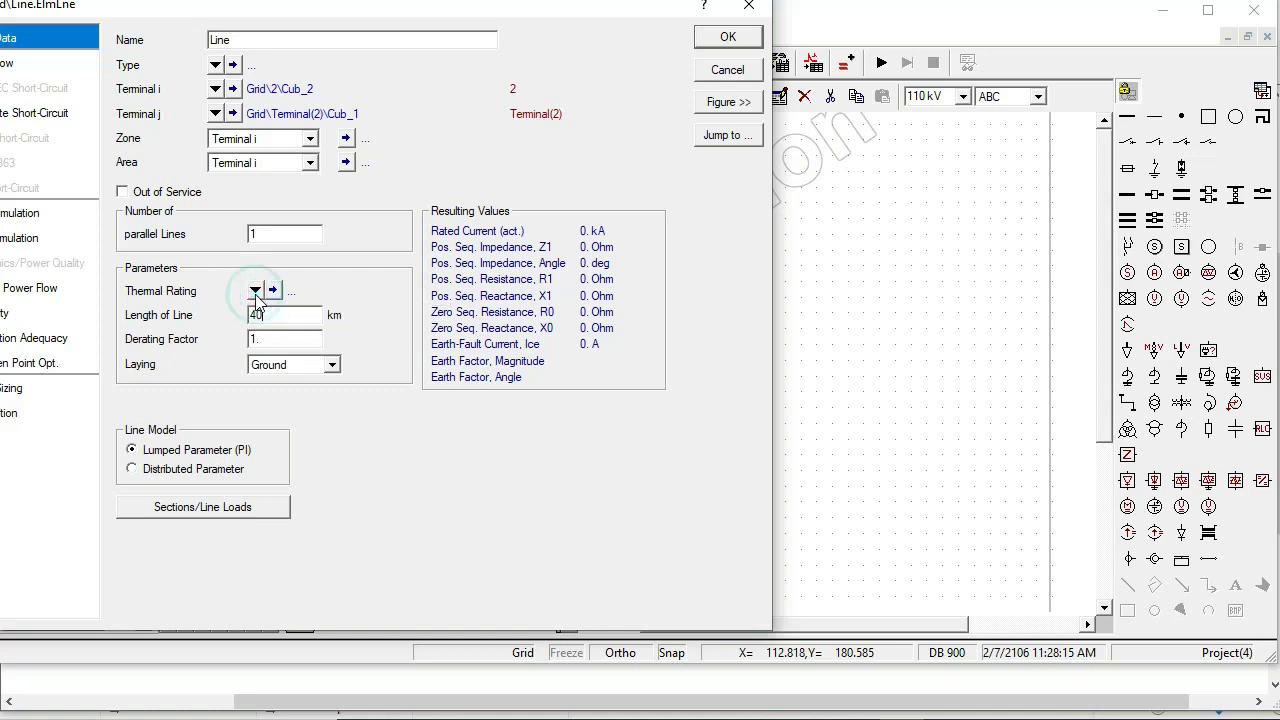
click(331, 277)
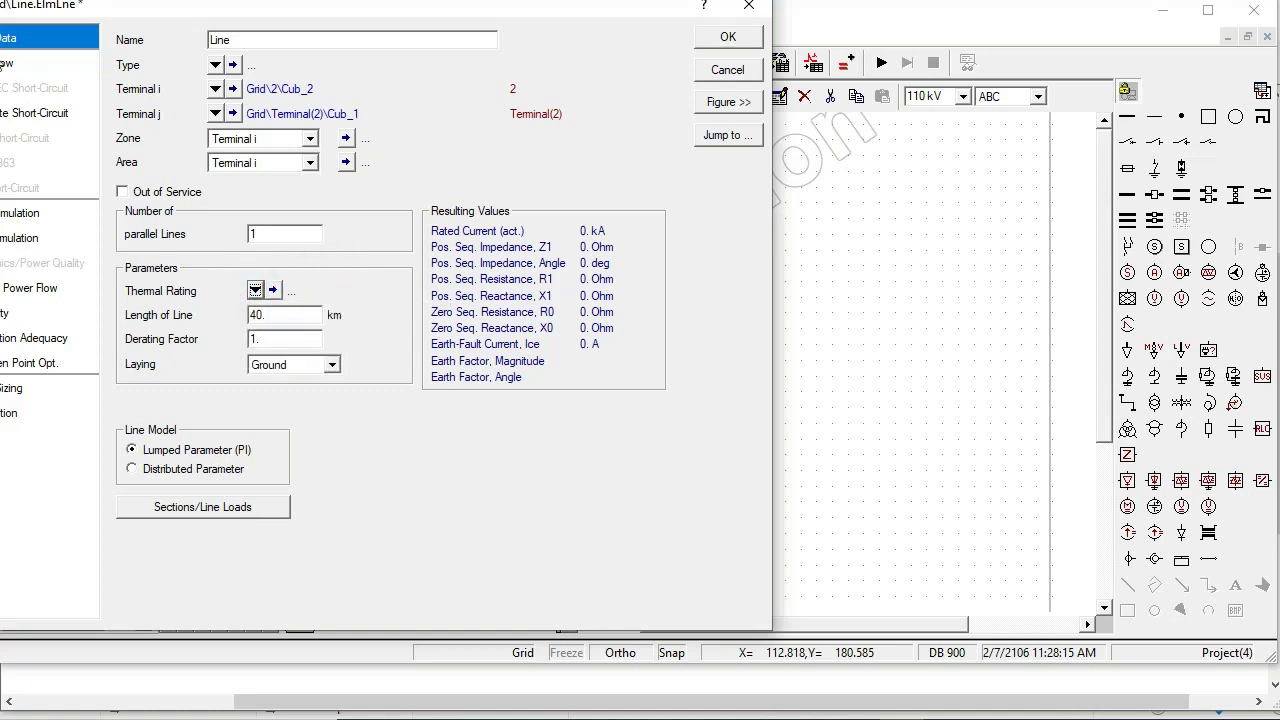
click(20, 62)
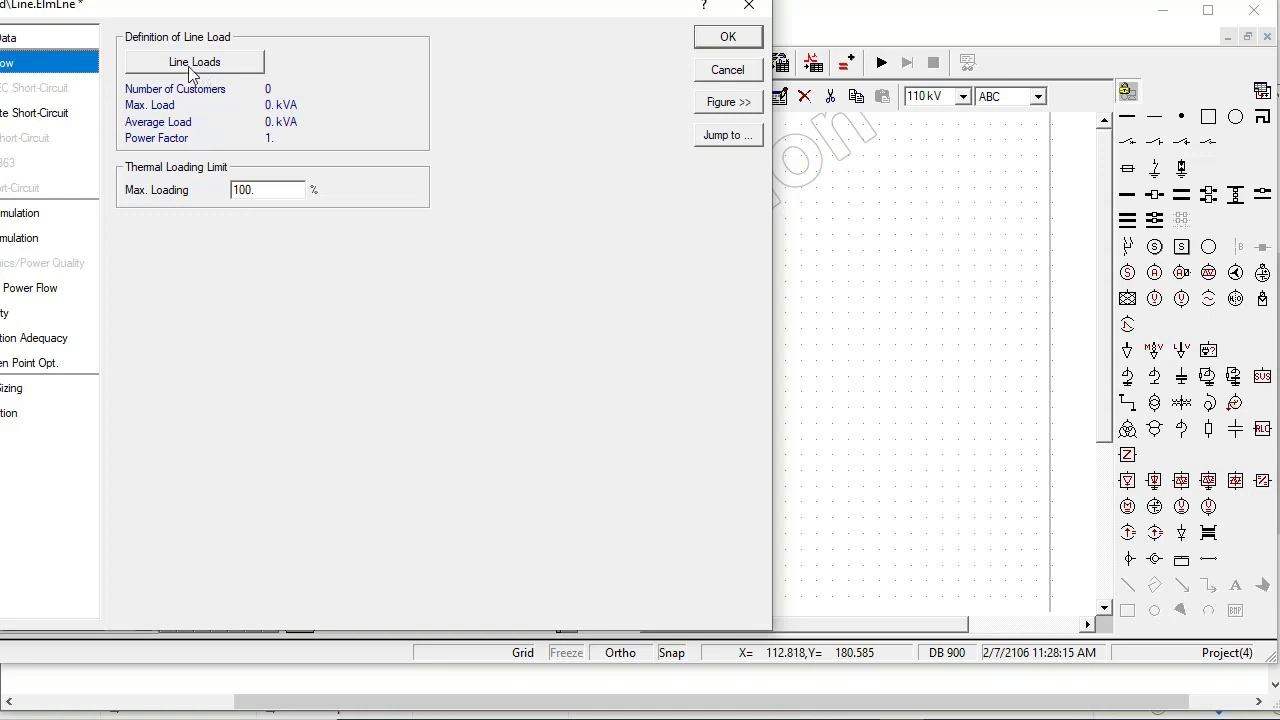
click(38, 40)
drag(178, 11, 236, 23)
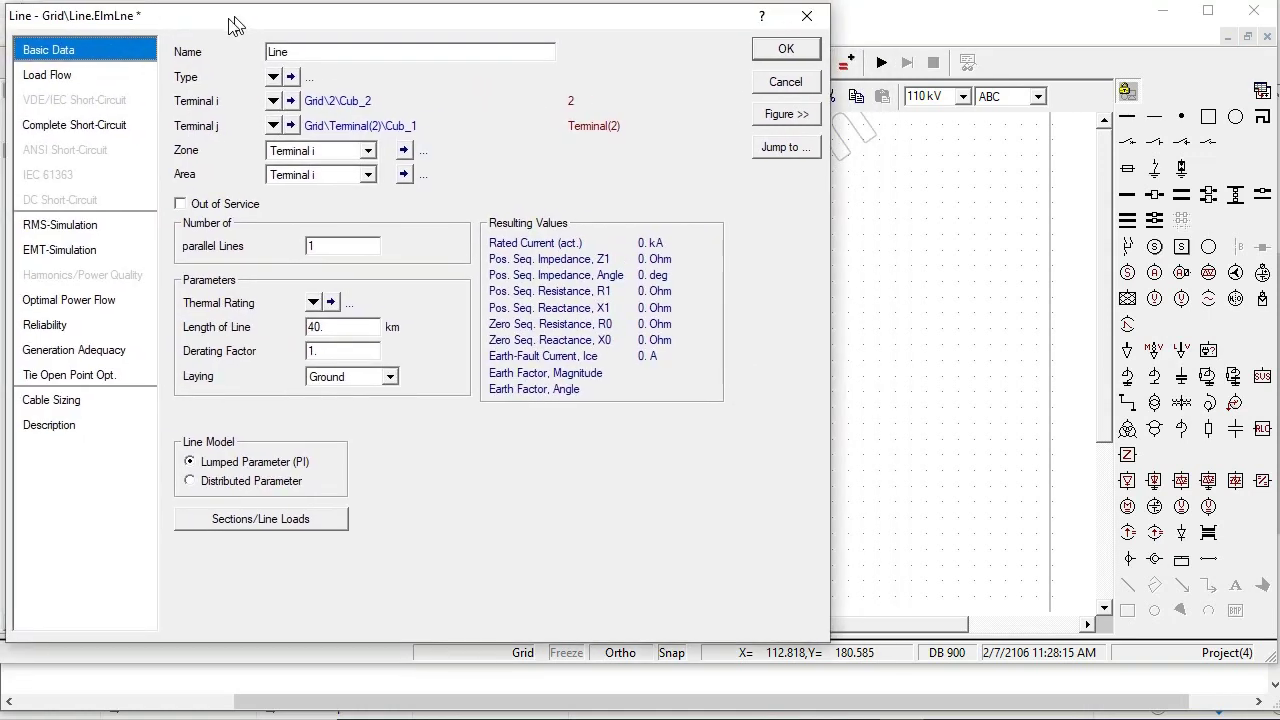
click(30, 75)
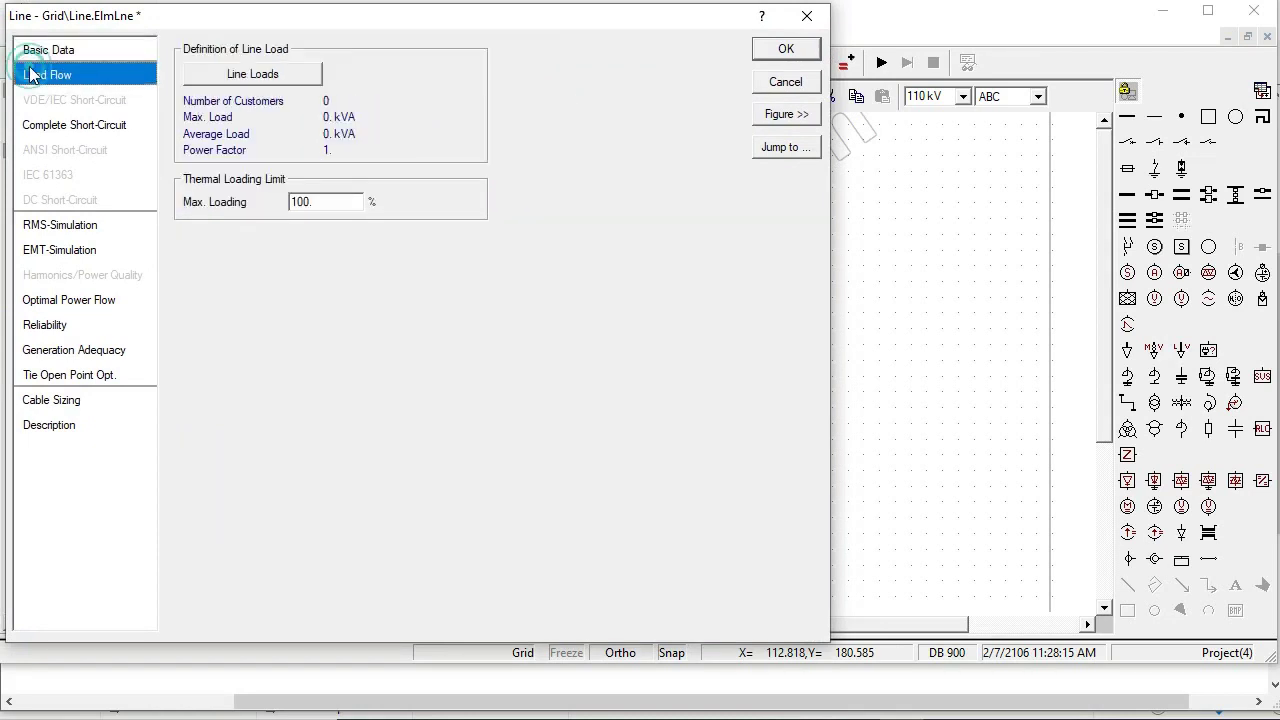
click(135, 49)
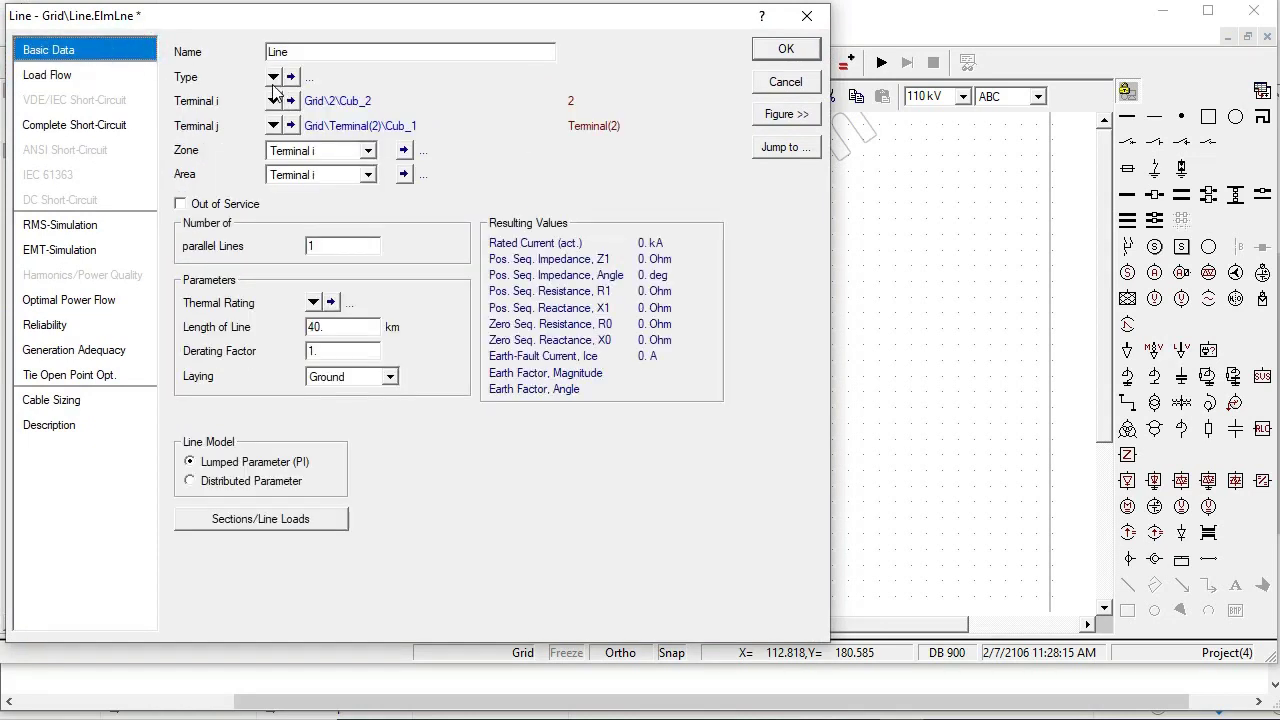
Give the line a new line type rated 132 kV with 4 Ohm/km reactance, and apply.
click(273, 77)
mouse_move(330, 150)
click(556, 157)
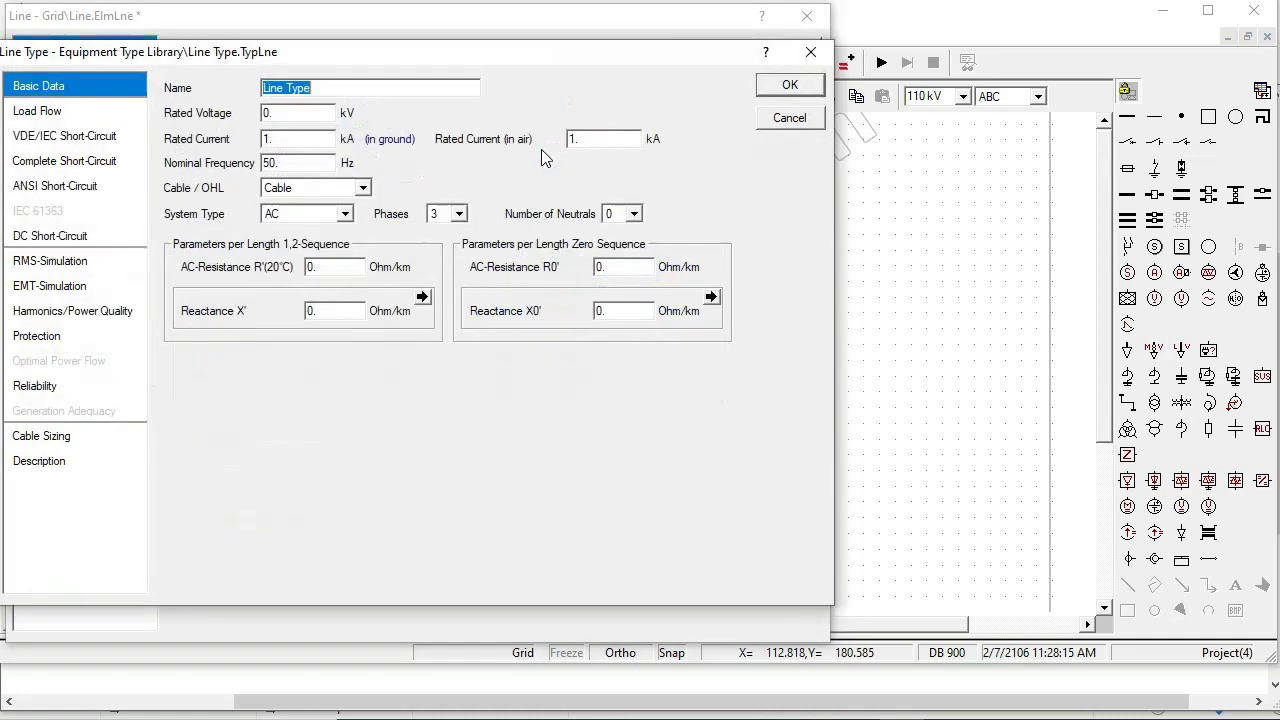
drag(331, 48, 444, 65)
click(396, 129)
drag(396, 129, 378, 129)
text(32)
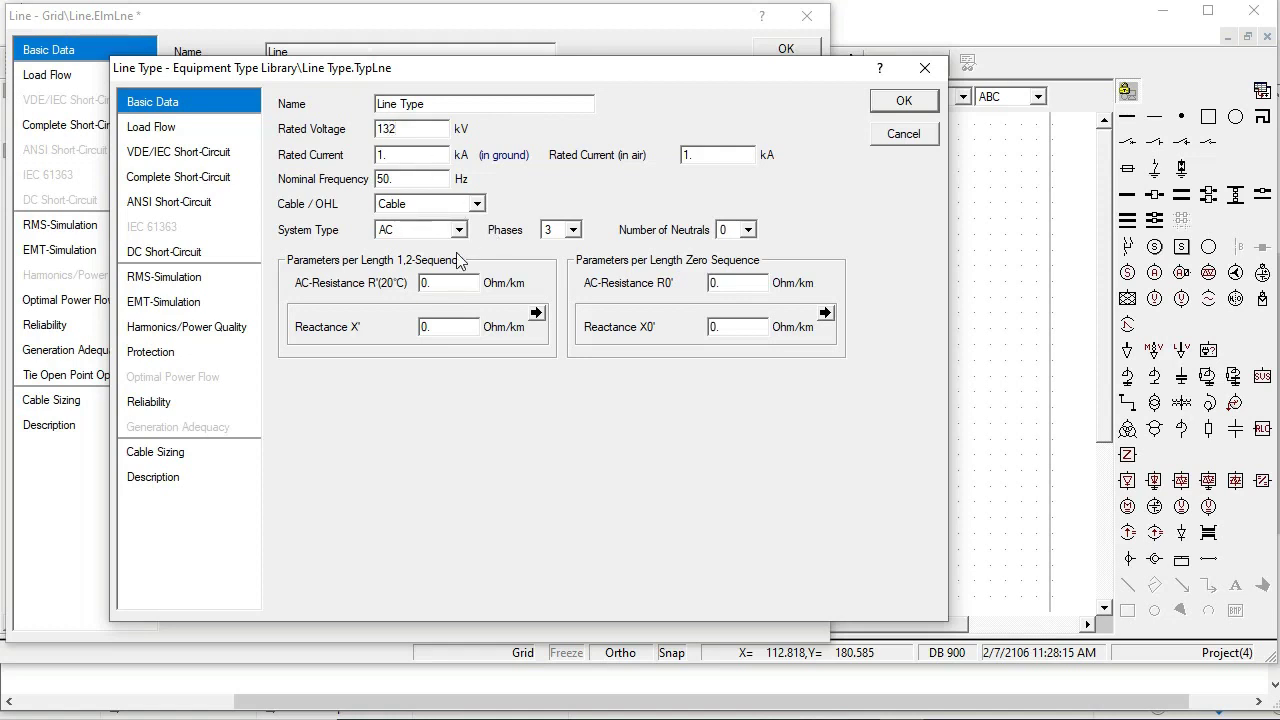
drag(445, 326, 415, 323)
text(4)
key(alt+Tab)
key(alt+Tab)
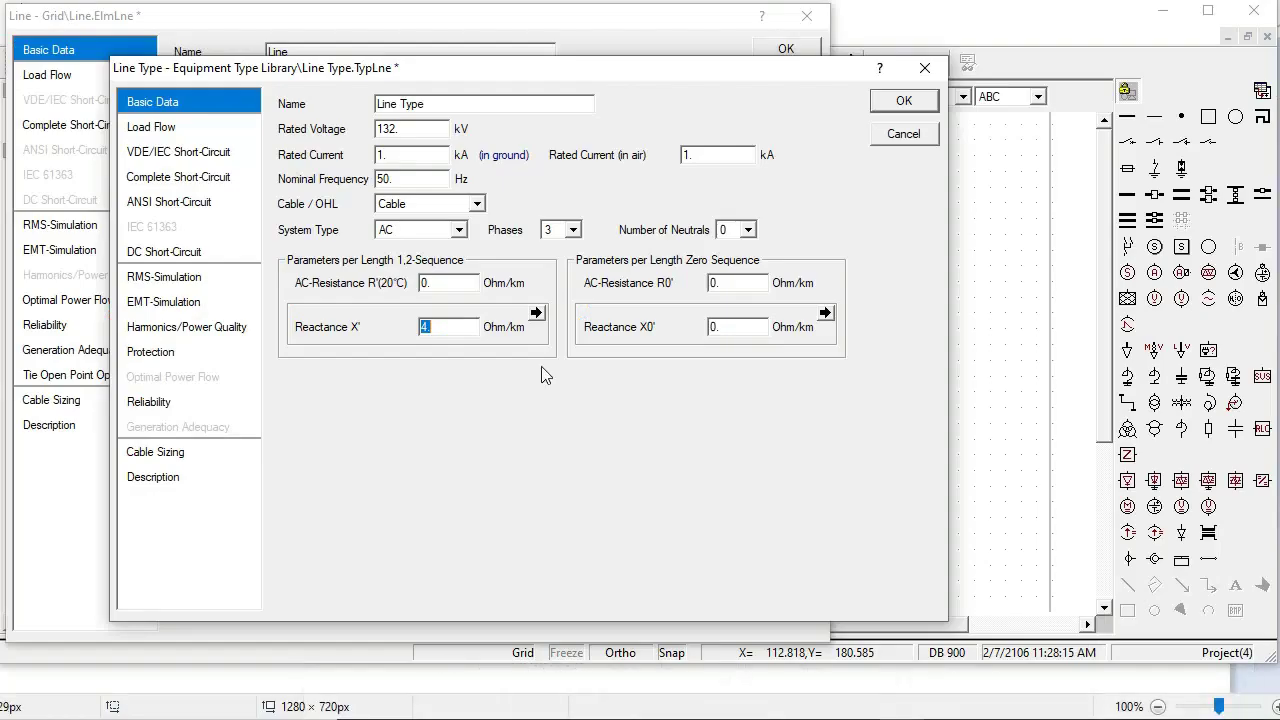
click(240, 127)
click(216, 104)
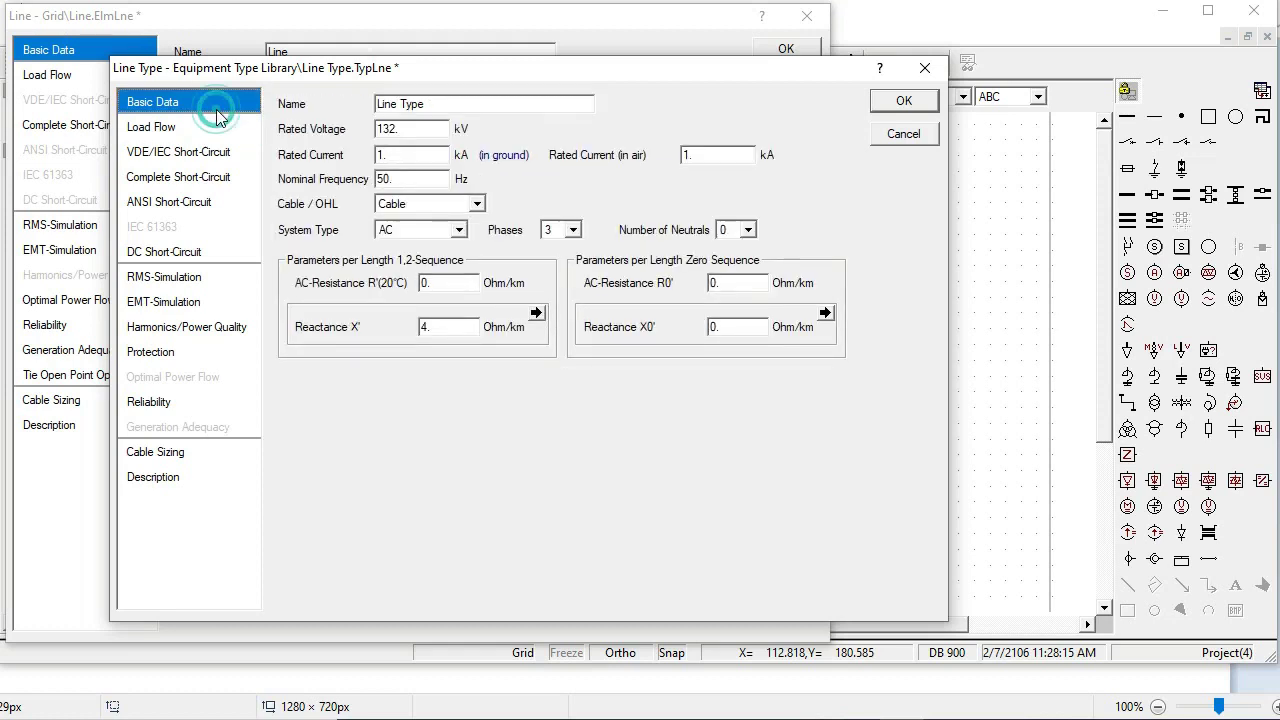
click(903, 101)
click(786, 48)
Set Line(1)'s length to 40 km.
double_click(297, 360)
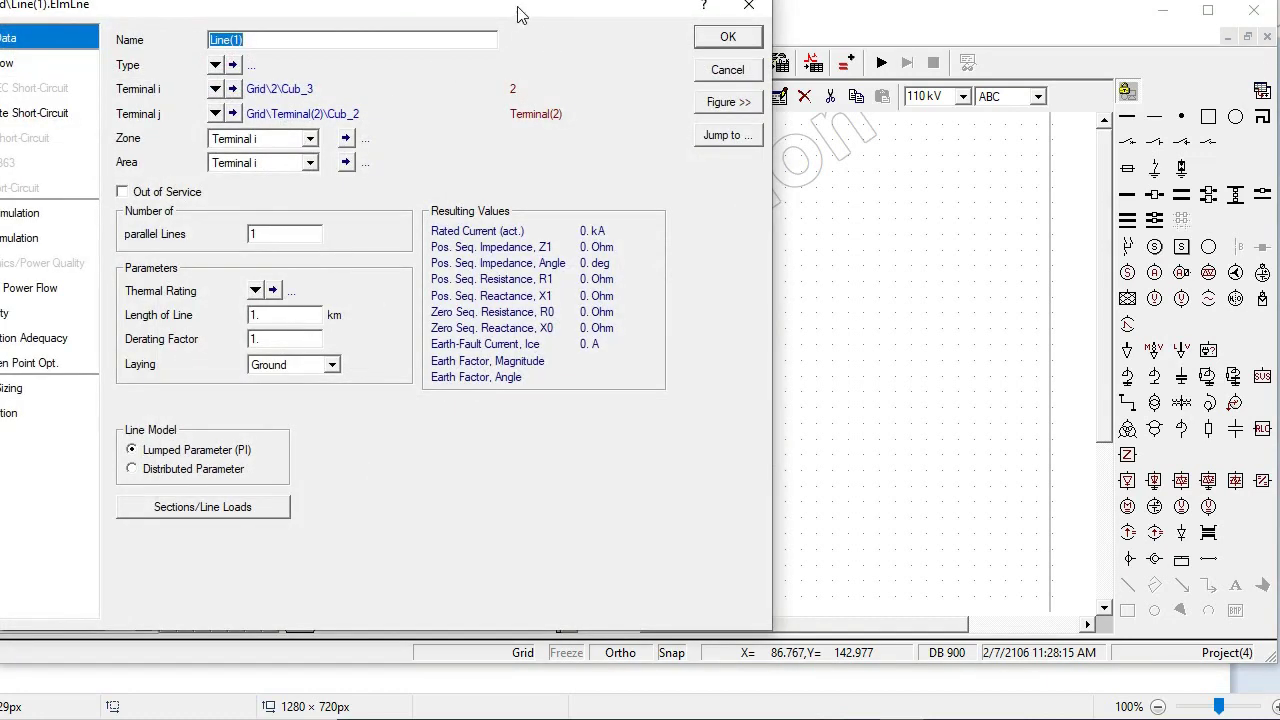
drag(518, 14, 585, 32)
click(351, 251)
click(344, 334)
drag(344, 334, 304, 340)
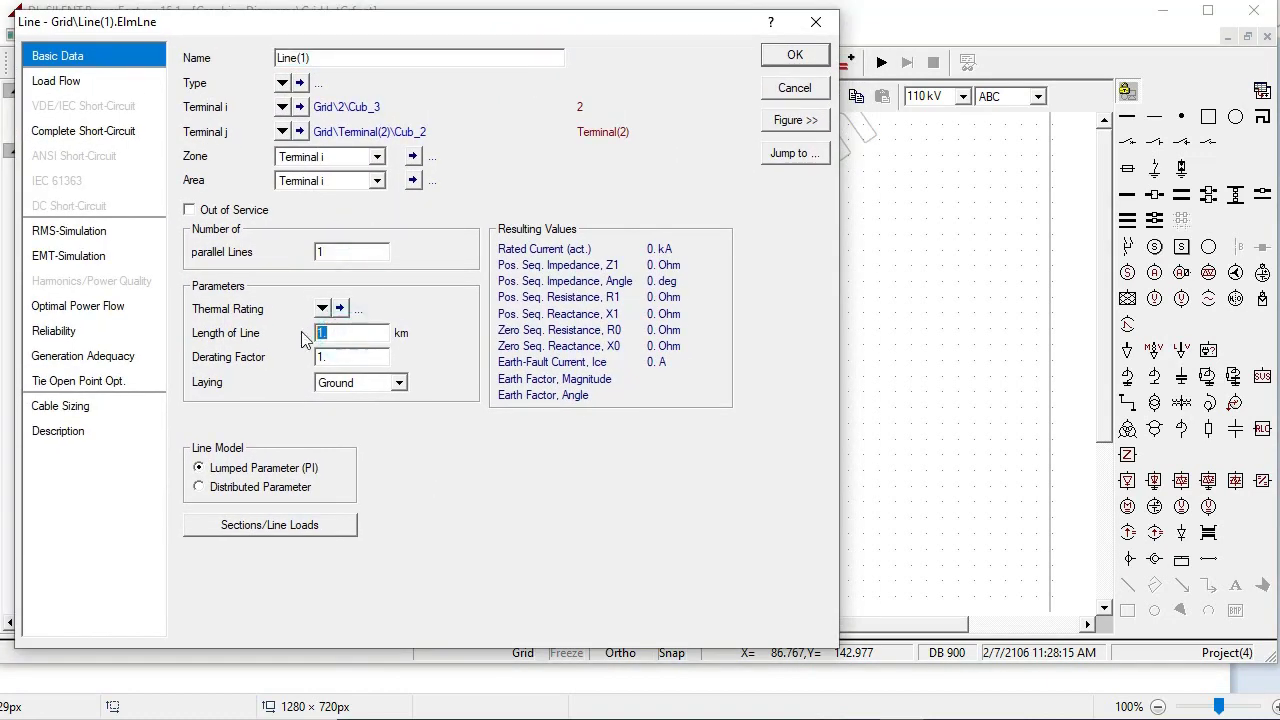
text(40)
Assign Line(1) a new 132 kV line type with 4 Ohm/km reactance, and confirm.
click(284, 85)
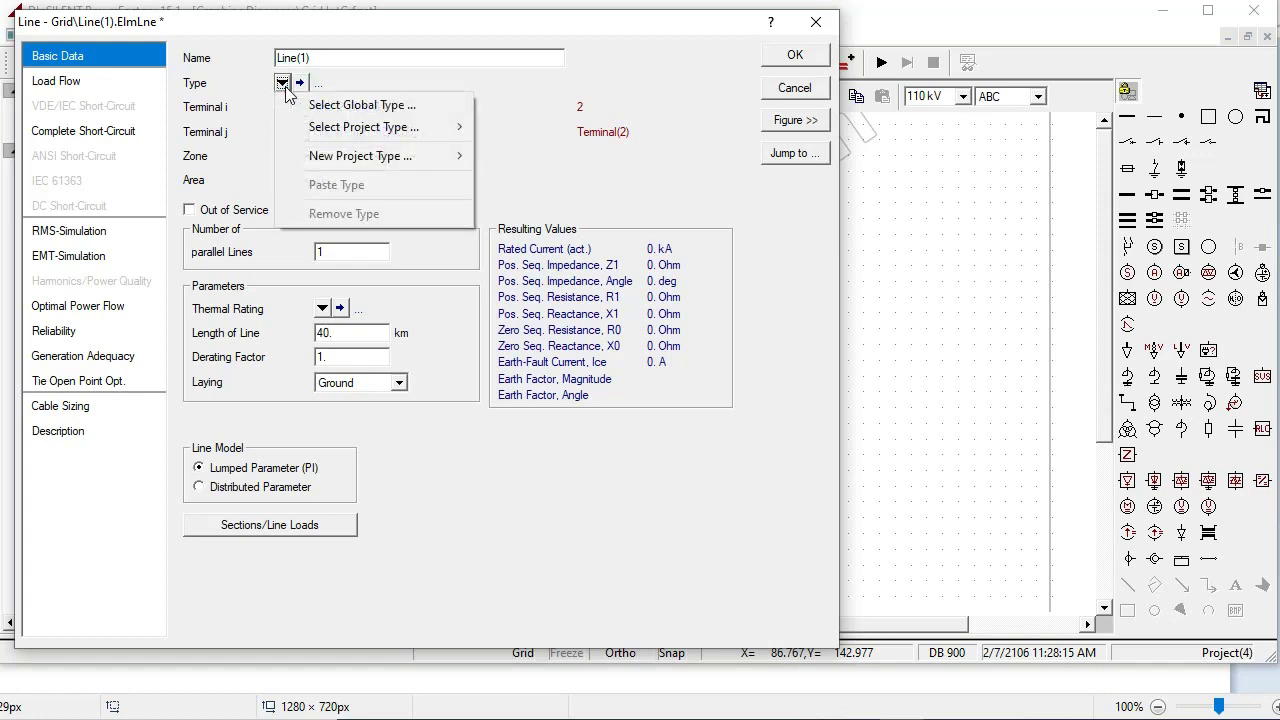
mouse_move(400, 156)
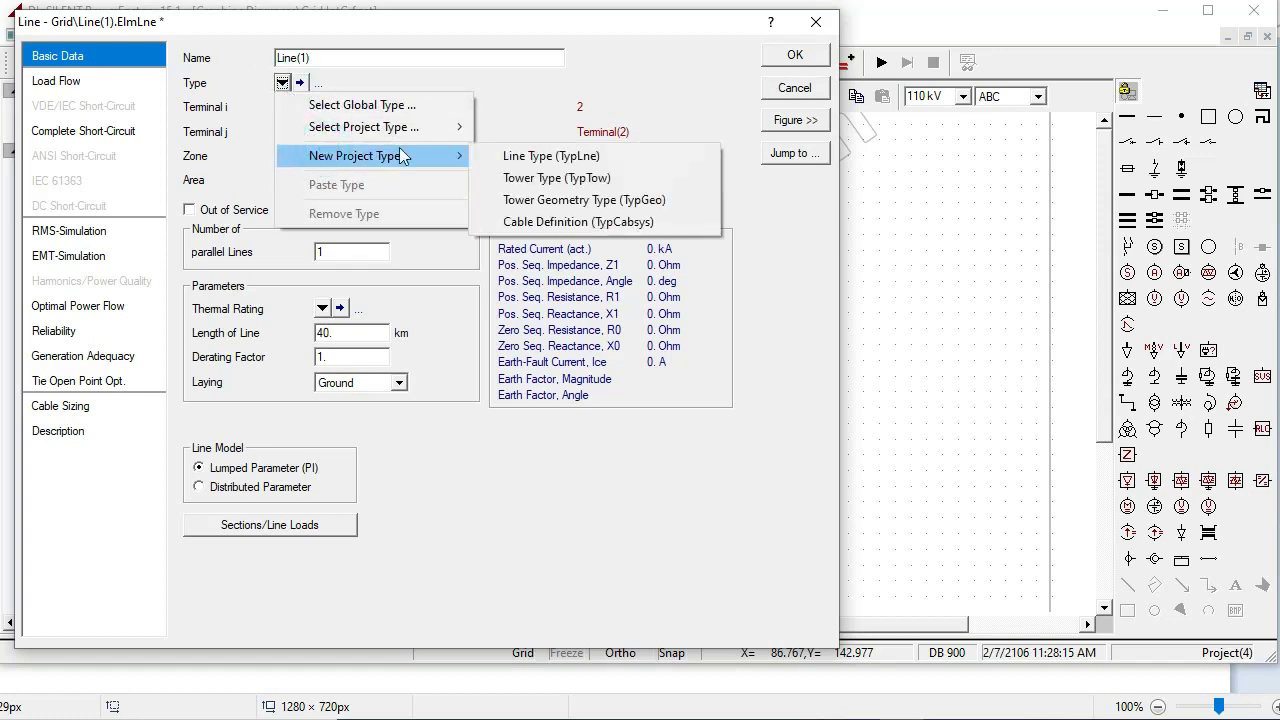
click(505, 158)
drag(387, 63, 428, 68)
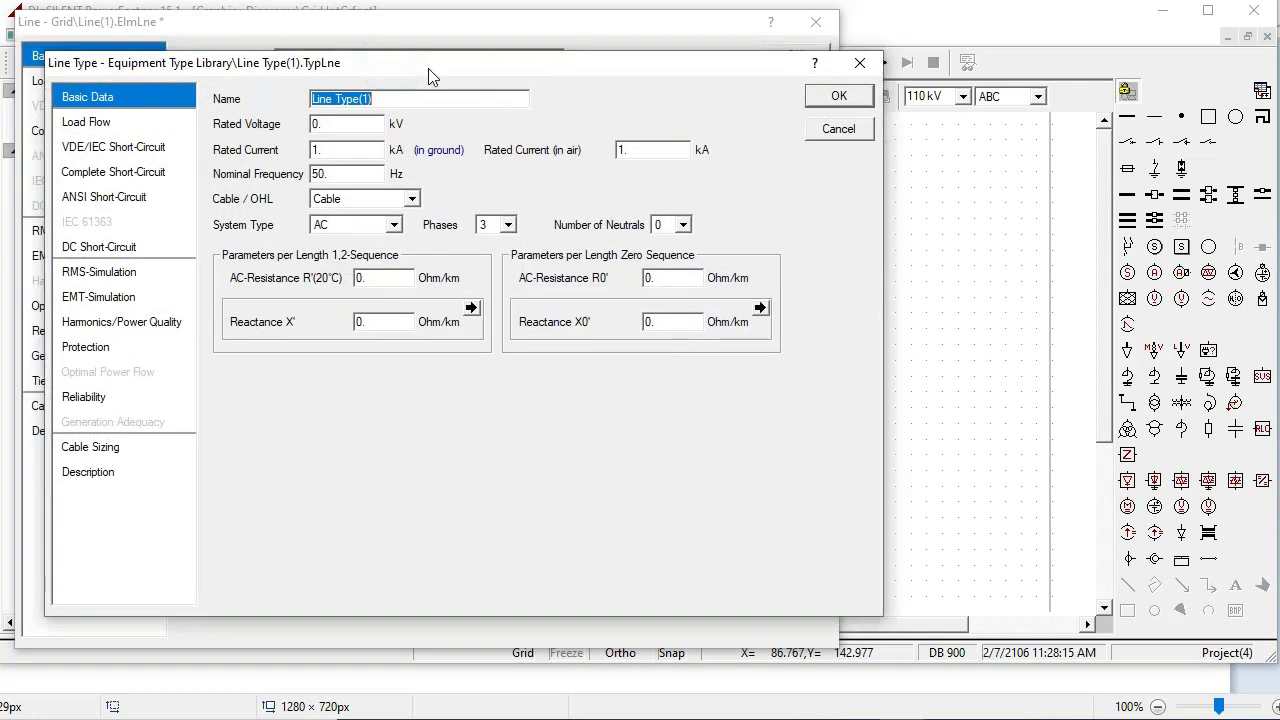
click(335, 150)
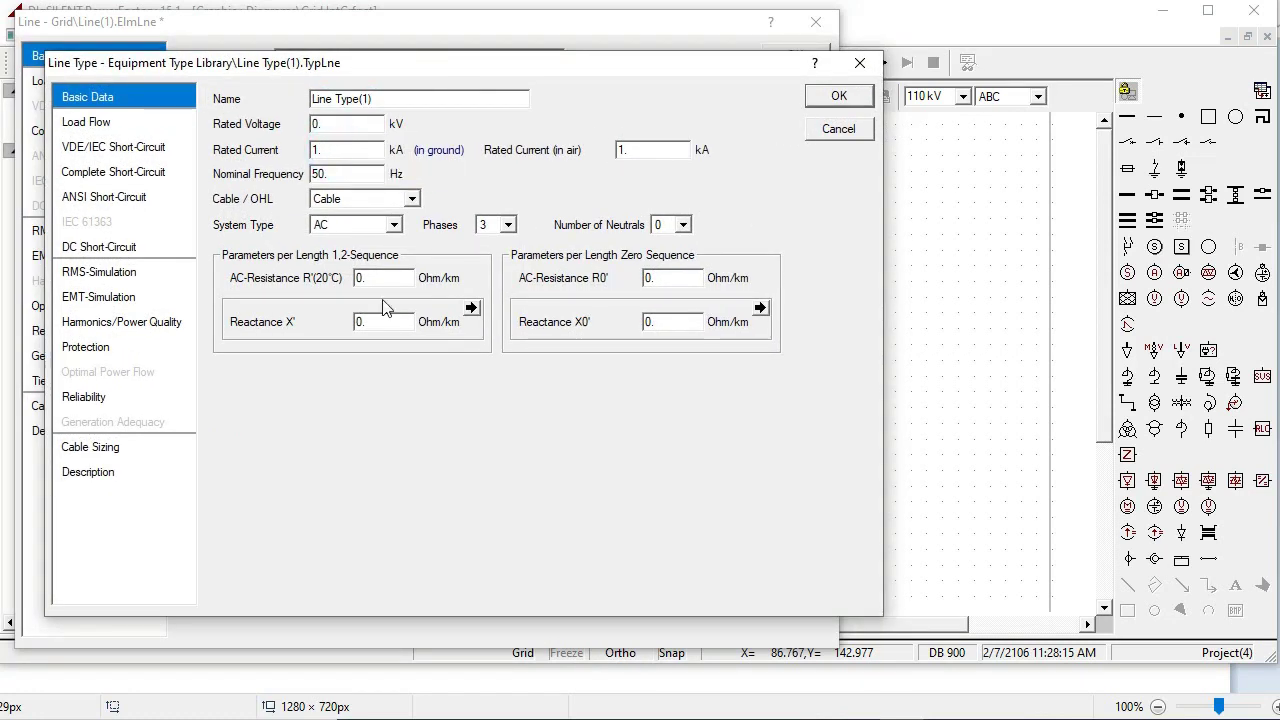
drag(398, 277, 355, 278)
drag(371, 325, 334, 321)
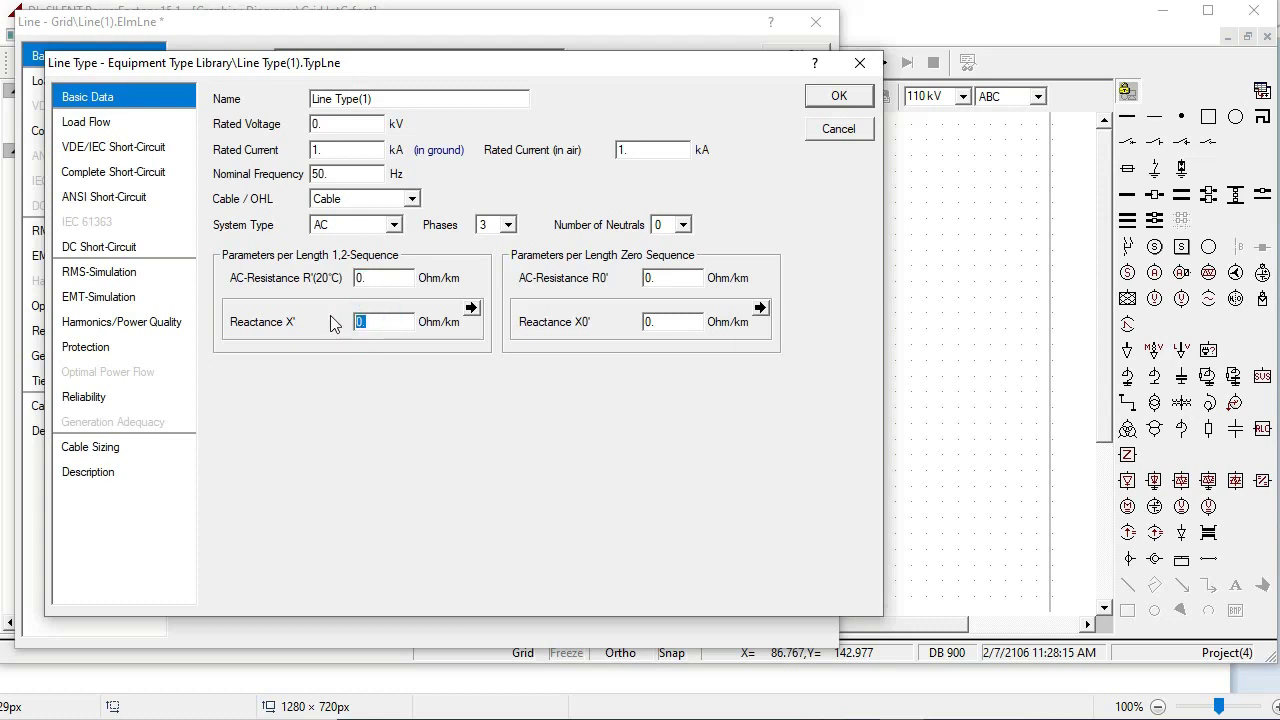
drag(340, 124, 299, 125)
text(132)
click(837, 95)
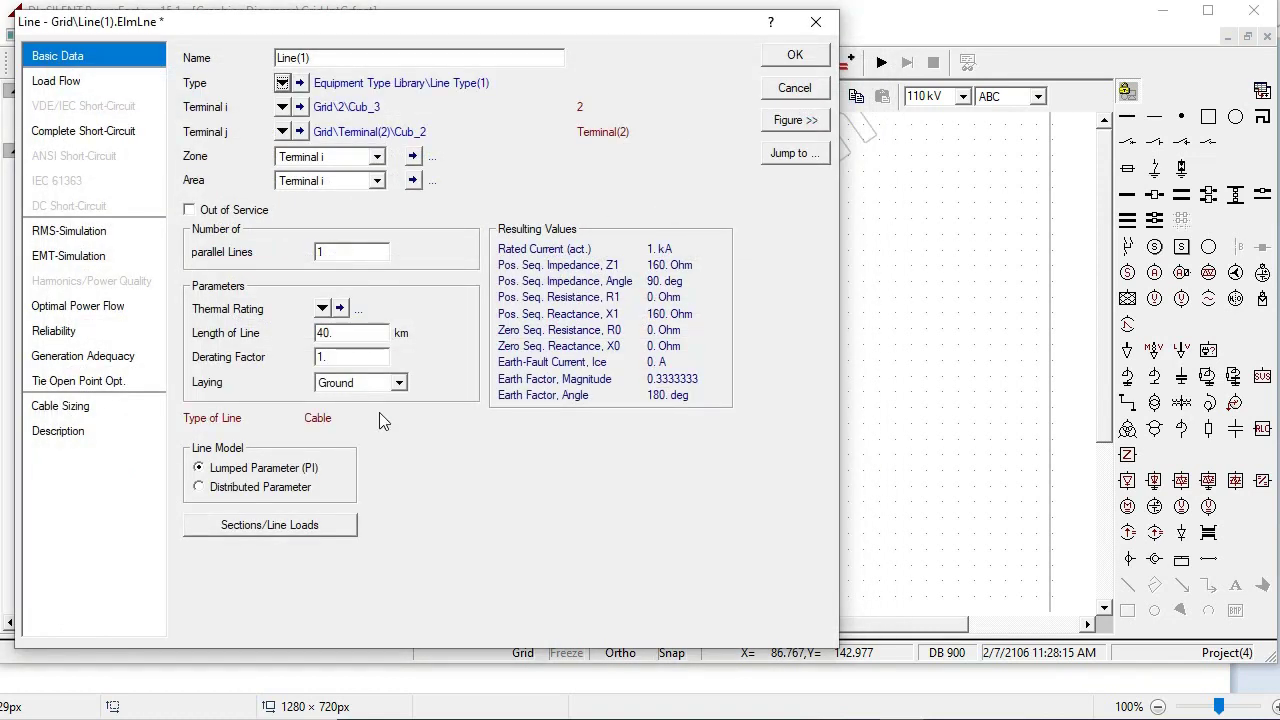
click(85, 82)
click(57, 56)
click(794, 55)
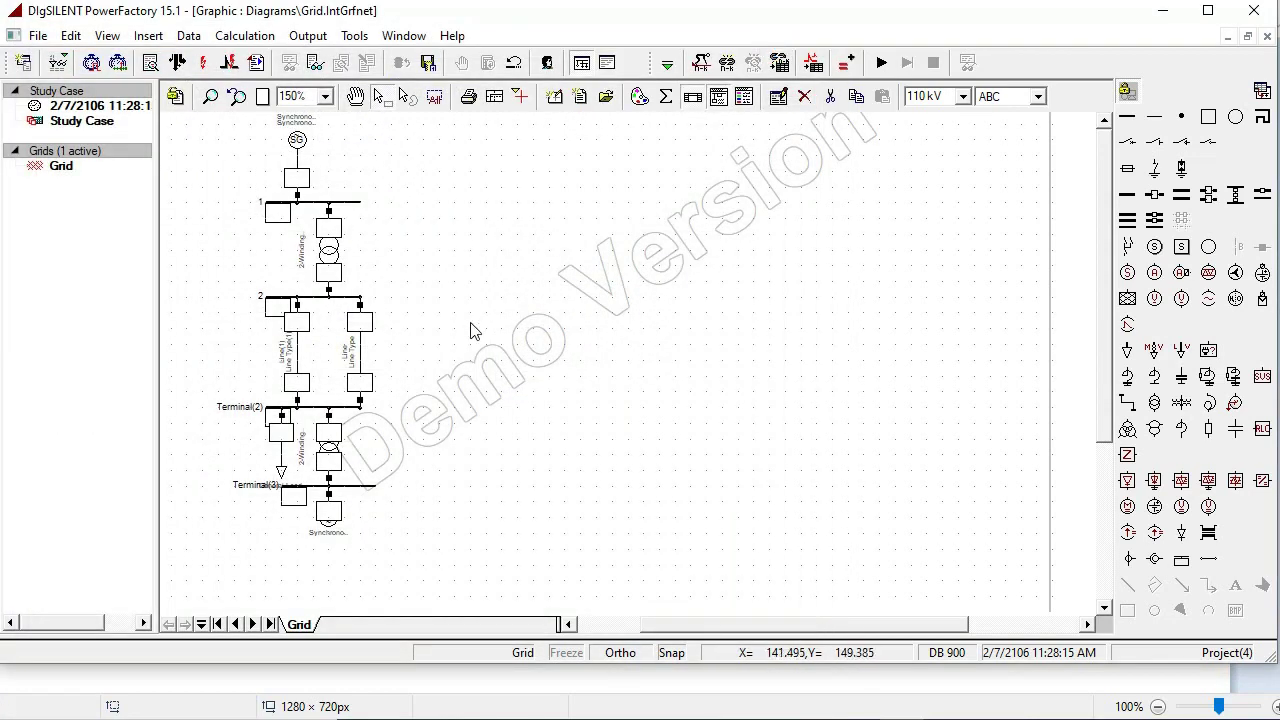
Rename busbar Terminal(2) to 3 and set its line-line voltage to 132 kV.
double_click(314, 408)
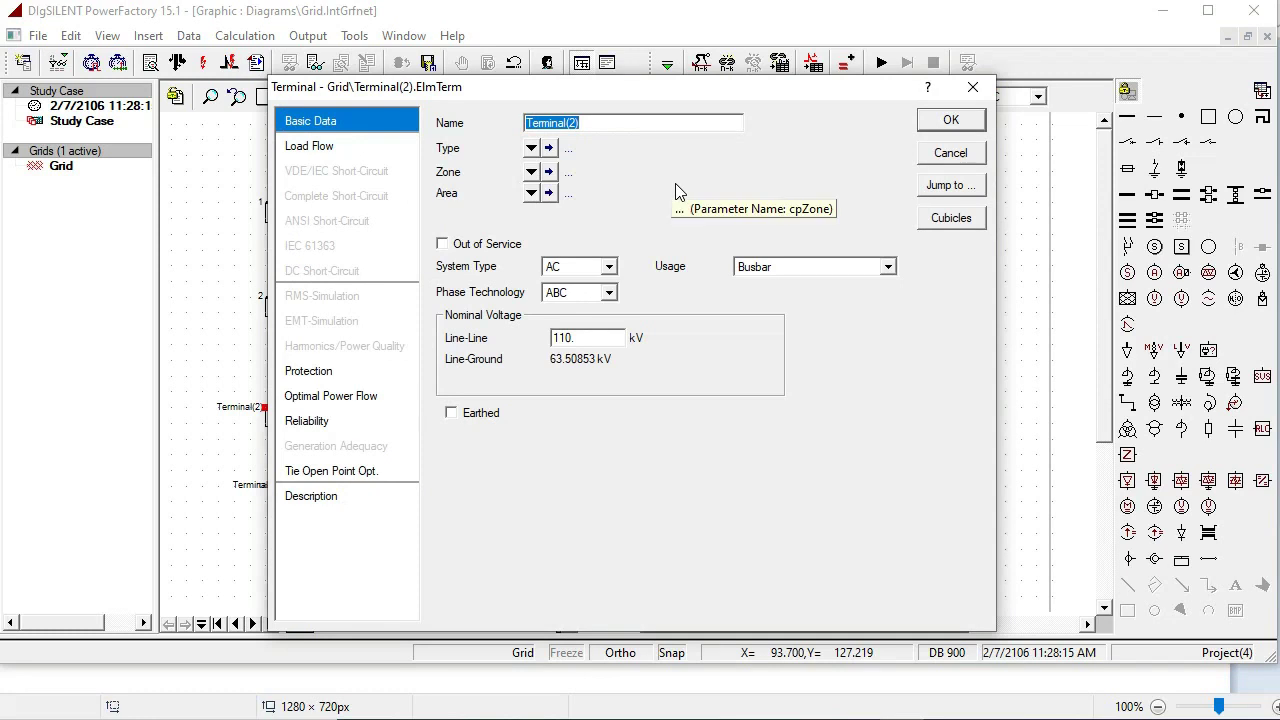
text(3)
click(390, 150)
click(392, 128)
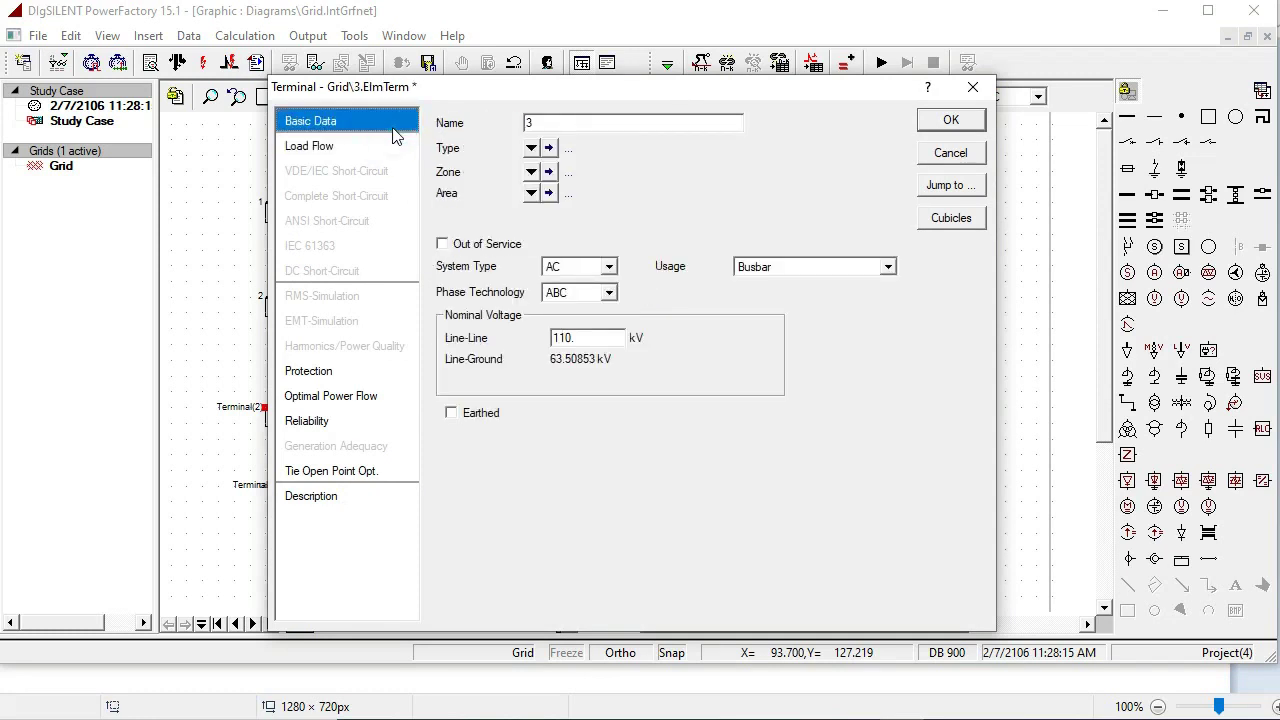
drag(592, 344, 540, 347)
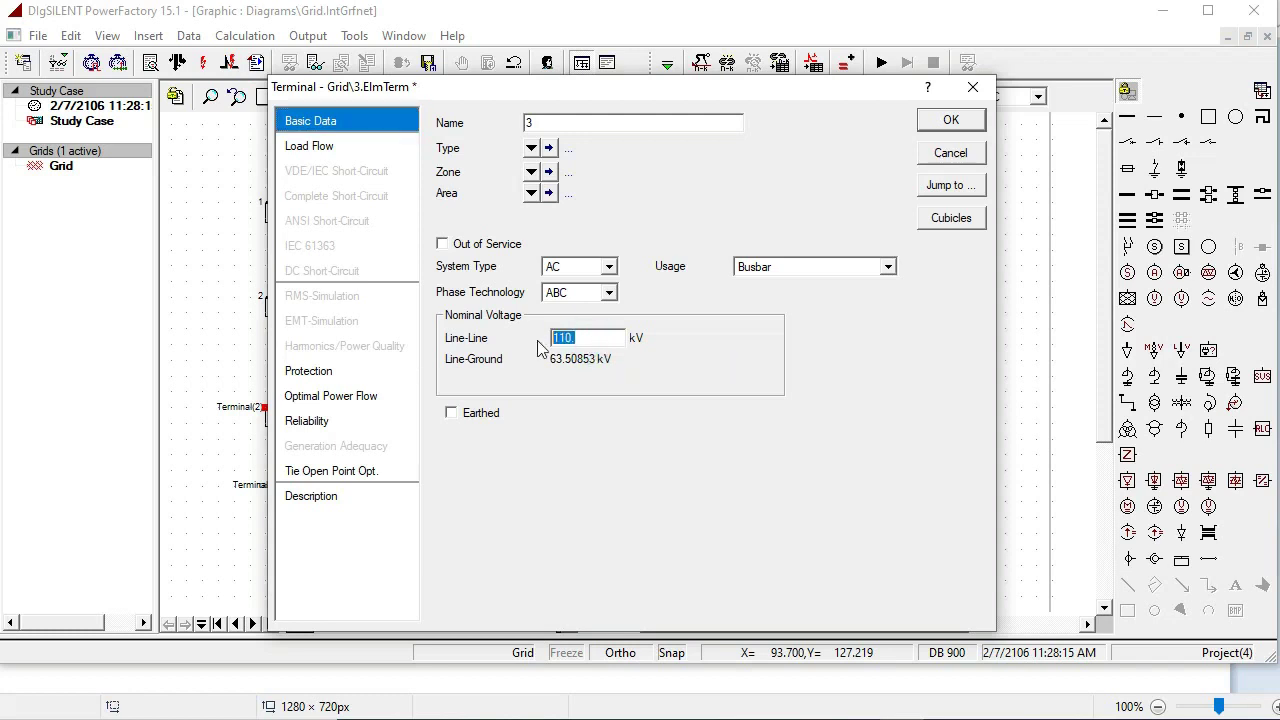
text(132)
Assign bus 3 a new 132 kV busbar project type and close its settings.
click(531, 148)
click(542, 191)
click(544, 219)
drag(588, 222, 545, 218)
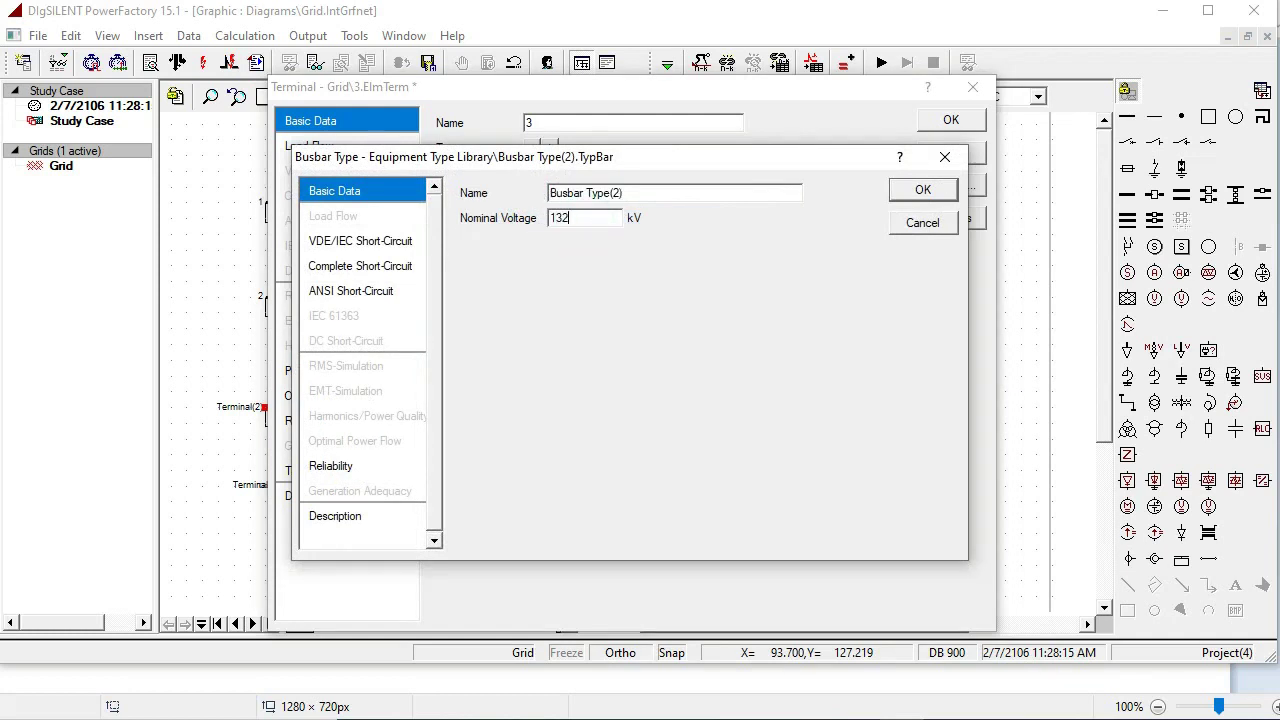
click(922, 192)
click(946, 122)
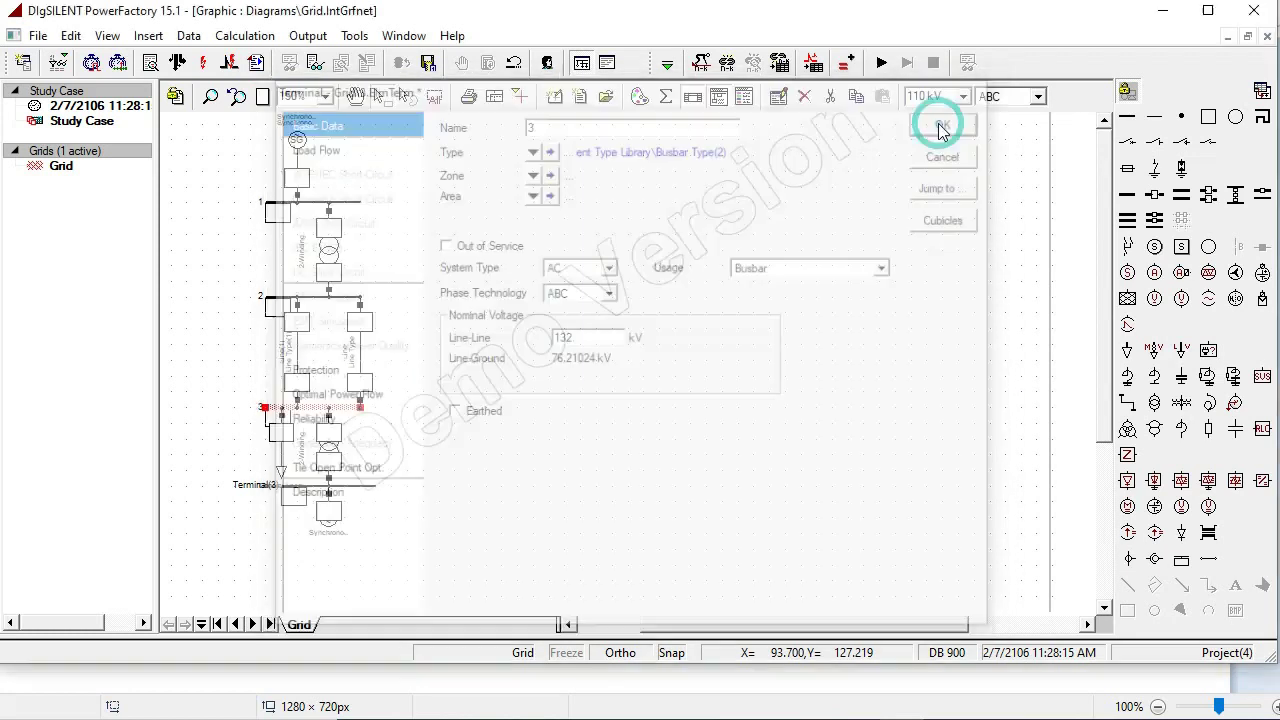
Set Terminal(3)'s line-line voltage to 11 kV.
double_click(352, 490)
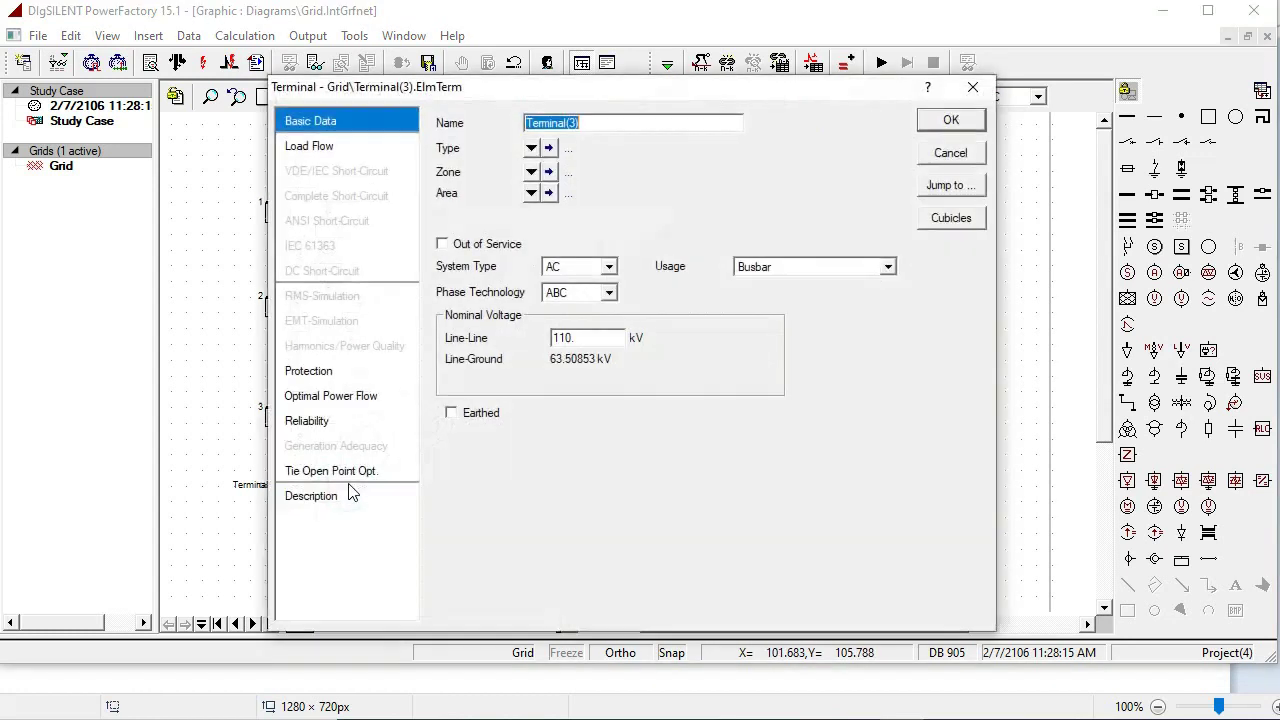
drag(592, 338, 505, 342)
text(11)
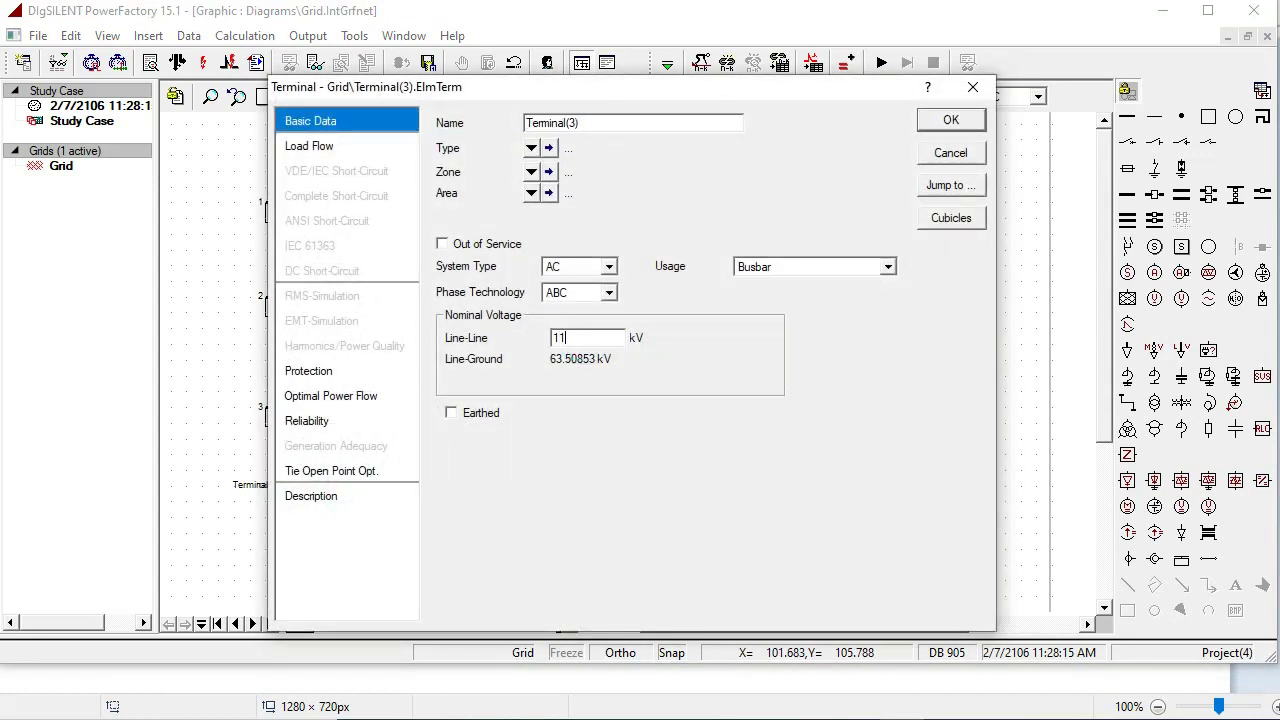
Give Terminal(3) a new 11 kV busbar type and close its settings.
click(362, 148)
click(334, 118)
click(531, 148)
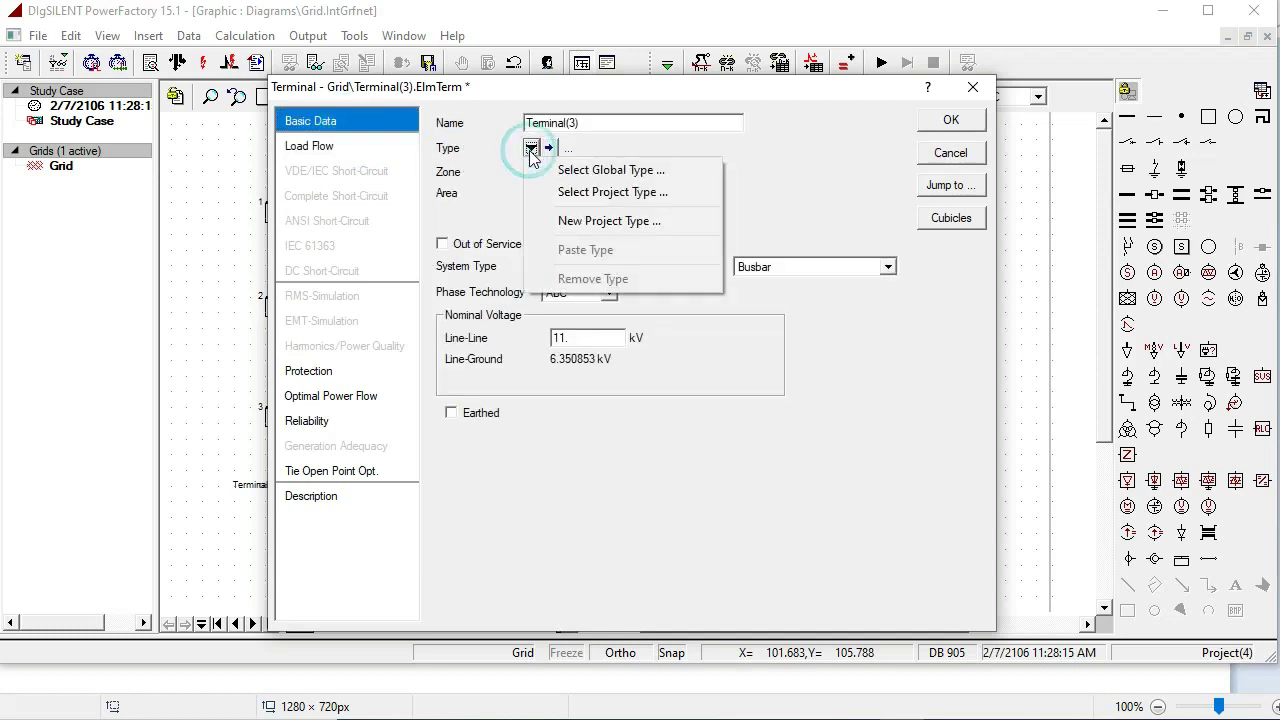
click(571, 220)
double_click(565, 218)
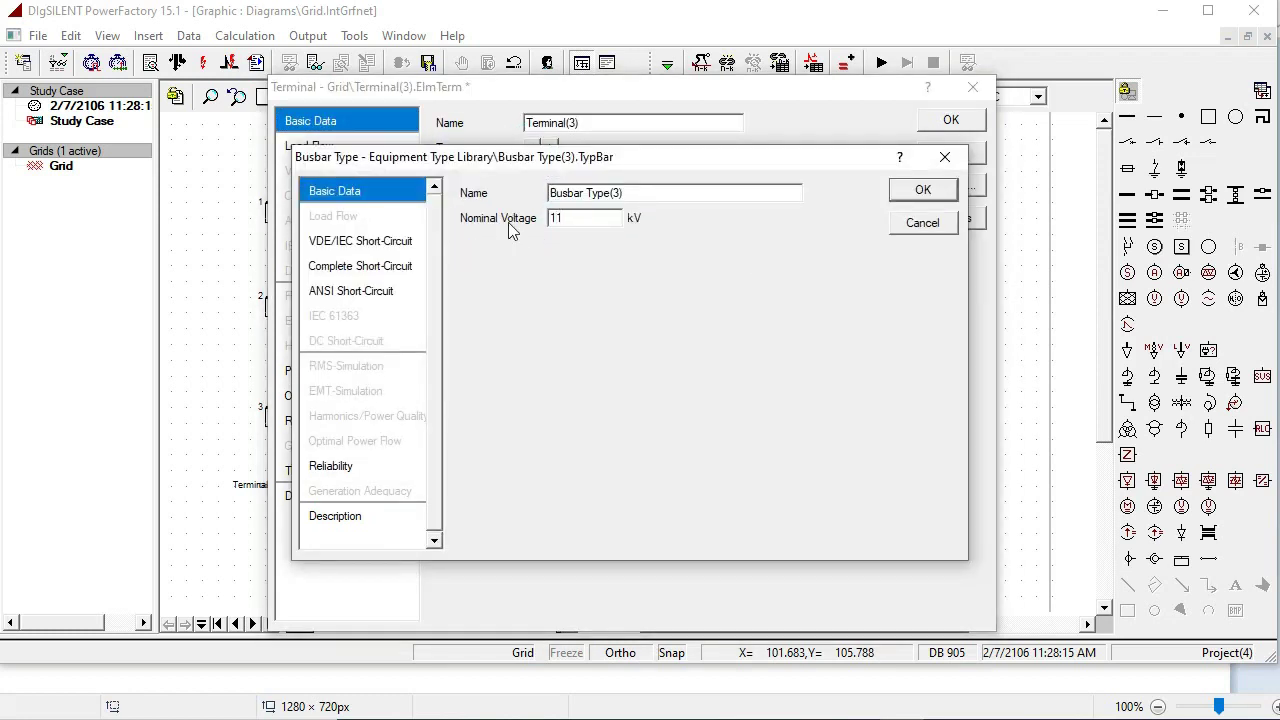
click(916, 191)
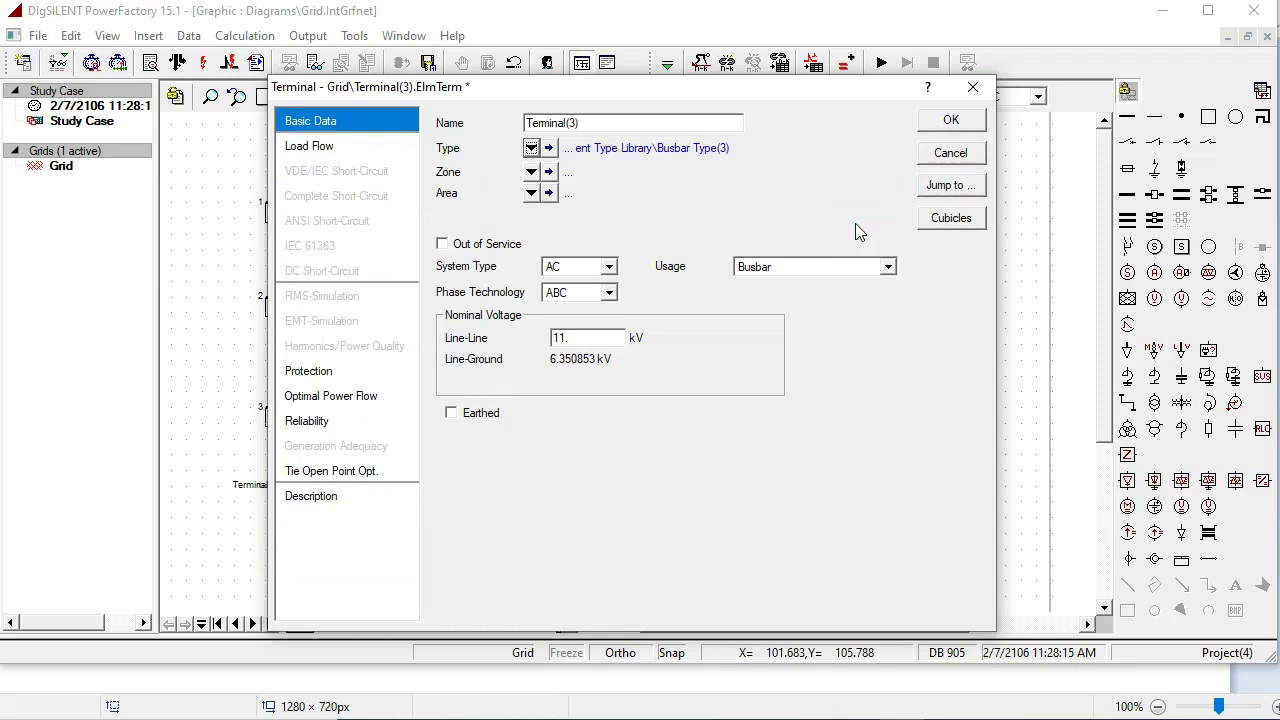
click(968, 121)
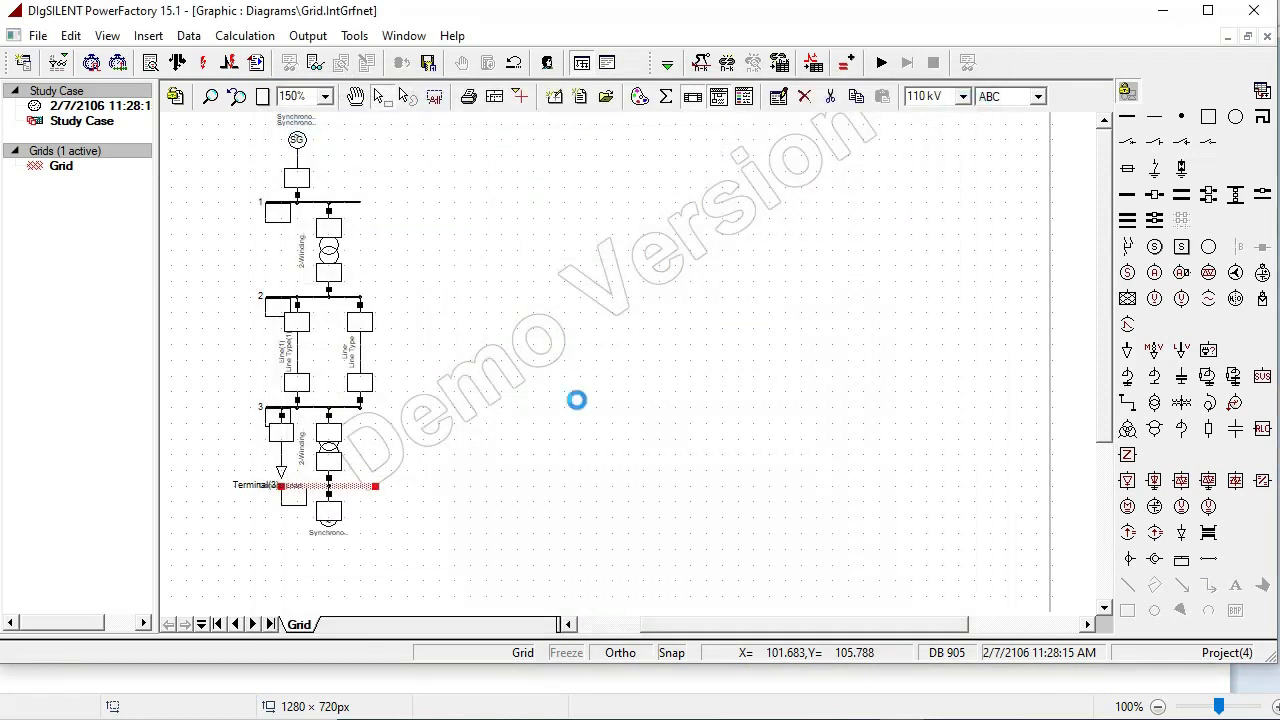
Set the generator's dispatch to 60 MW and 20 Mvar with voltage-mode local control.
double_click(336, 511)
drag(480, 15, 577, 34)
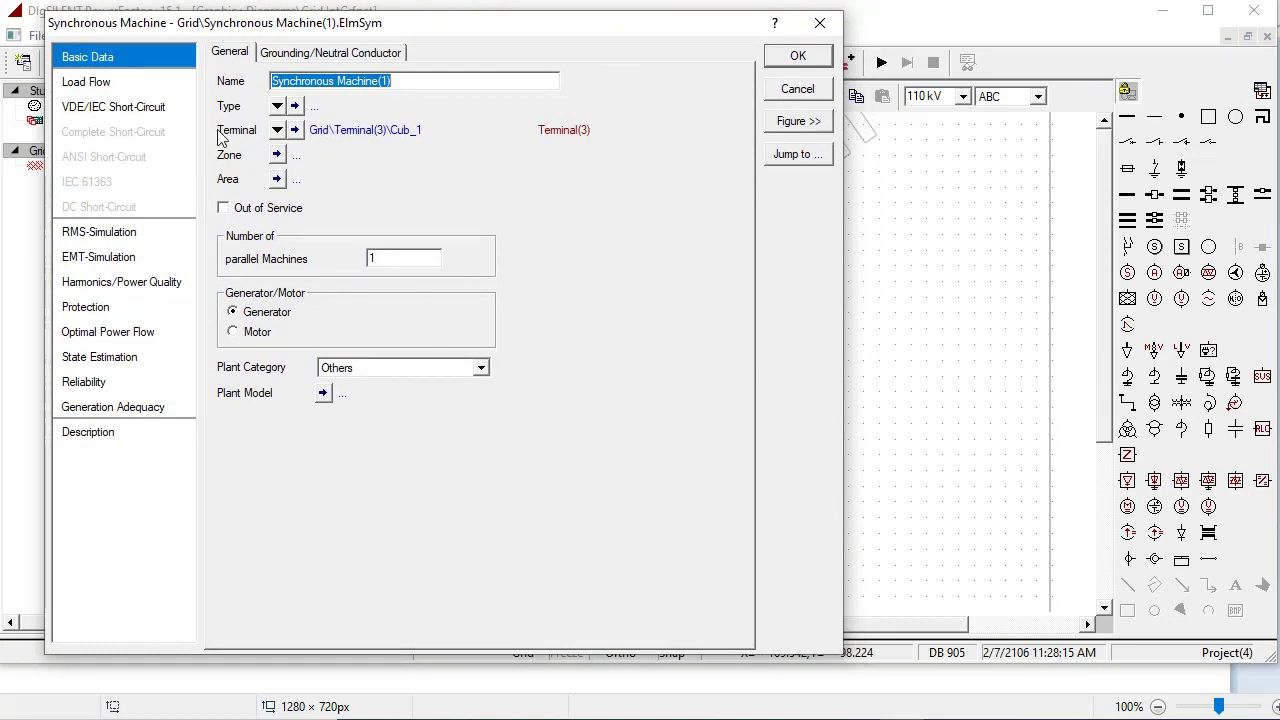
click(138, 84)
drag(356, 256, 317, 260)
text(60.)
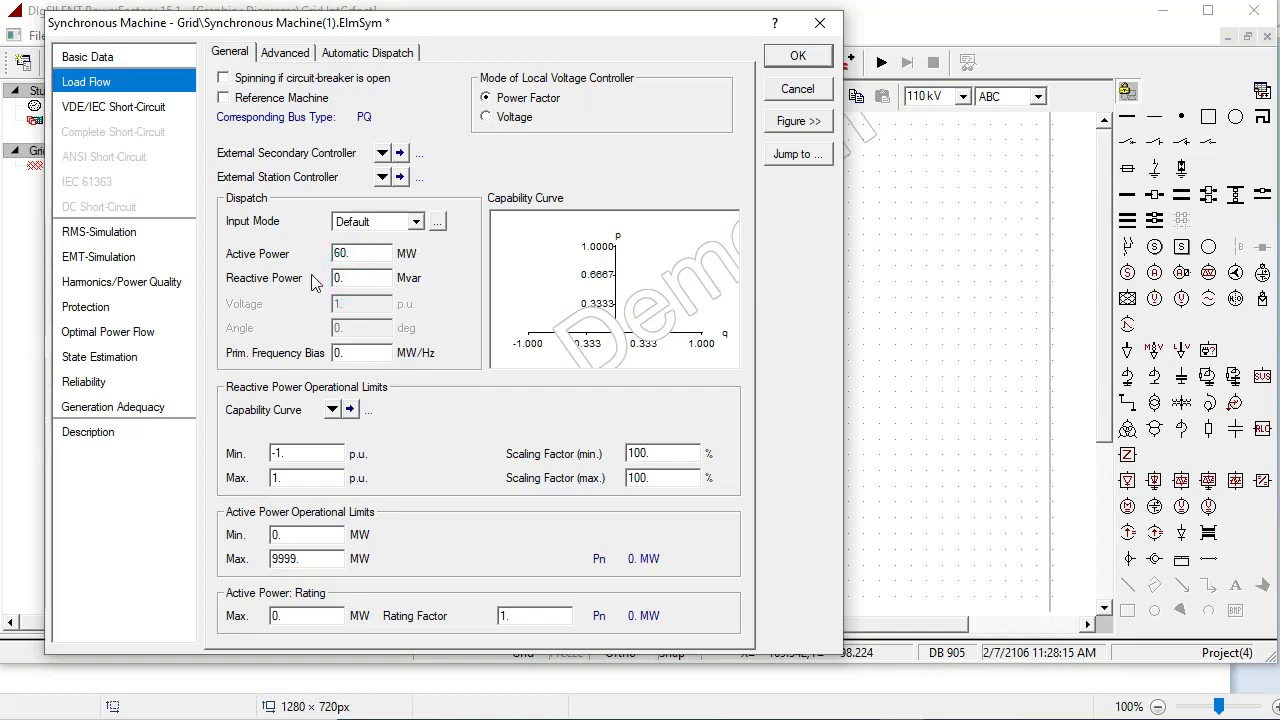
drag(356, 279, 326, 277)
text(20)
click(505, 114)
Create a new 75 MVA, power factor 1 synchronous machine type for the generator.
click(125, 60)
click(277, 105)
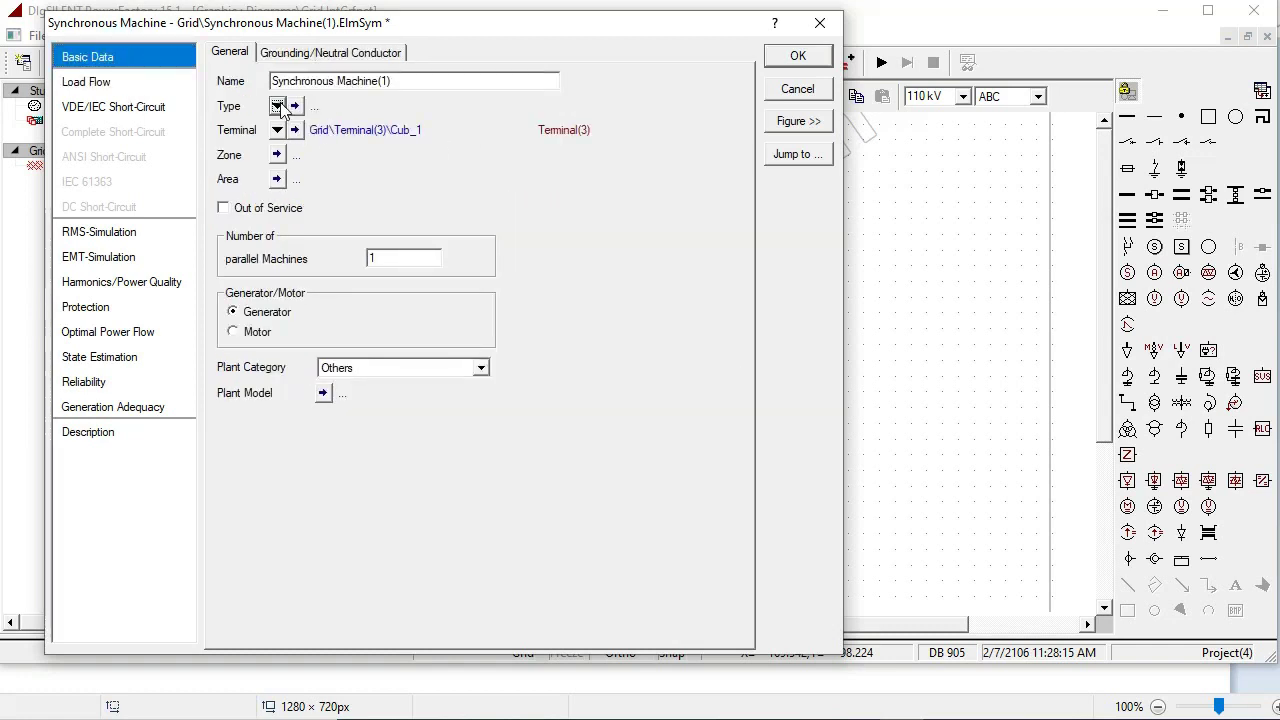
click(326, 177)
drag(394, 139, 329, 133)
text(90)
text(7)
text(5)
drag(381, 178, 329, 183)
text(1)
click(810, 97)
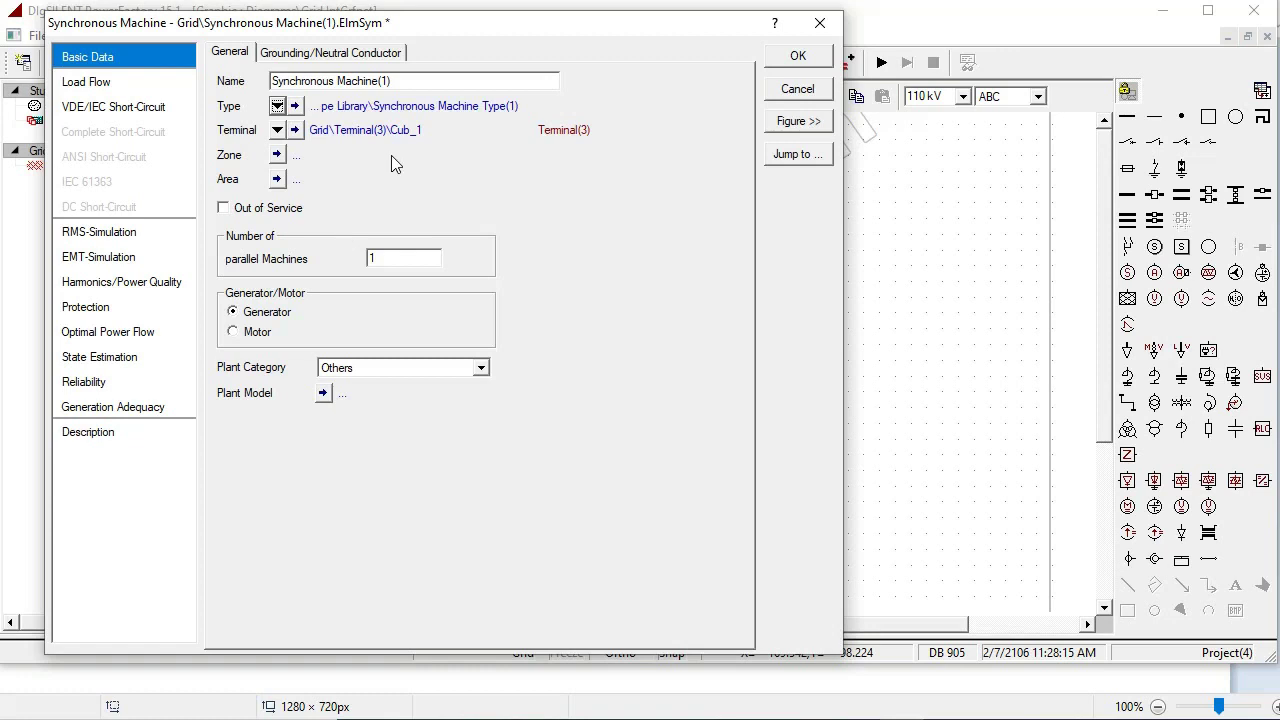
click(796, 58)
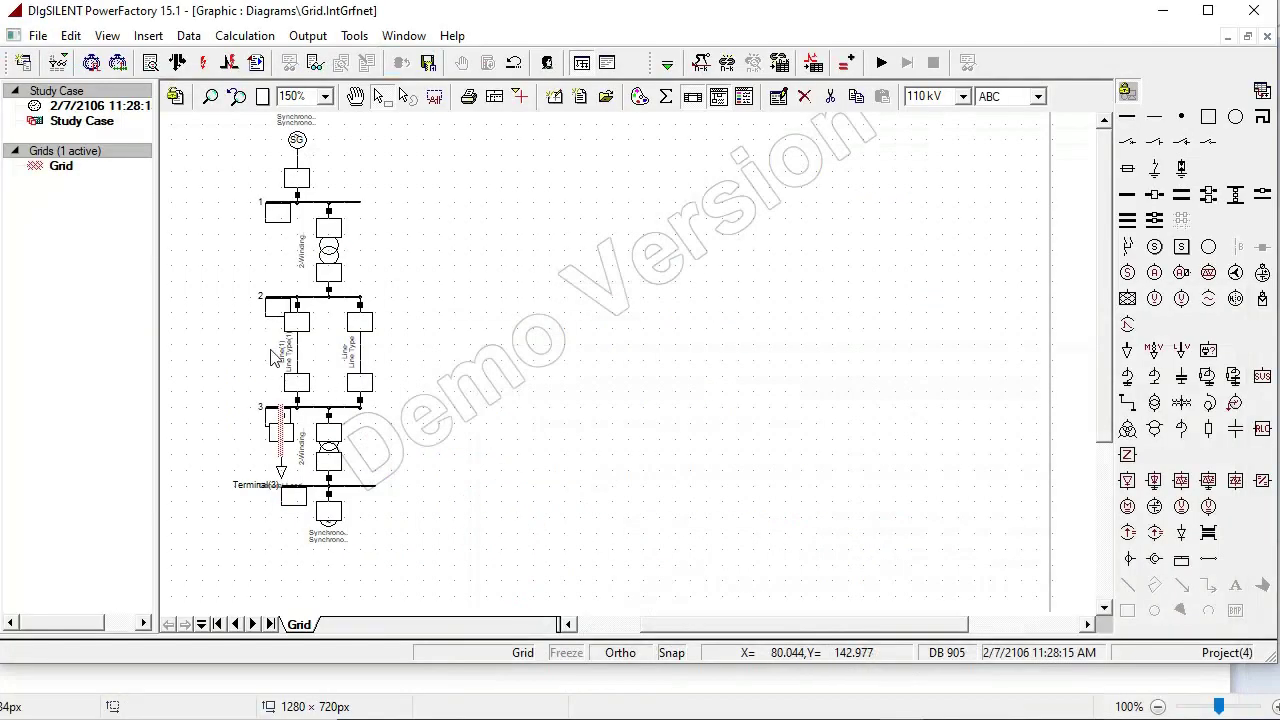
Enter 100 MW active power for the general load at bus 3.
double_click(281, 469)
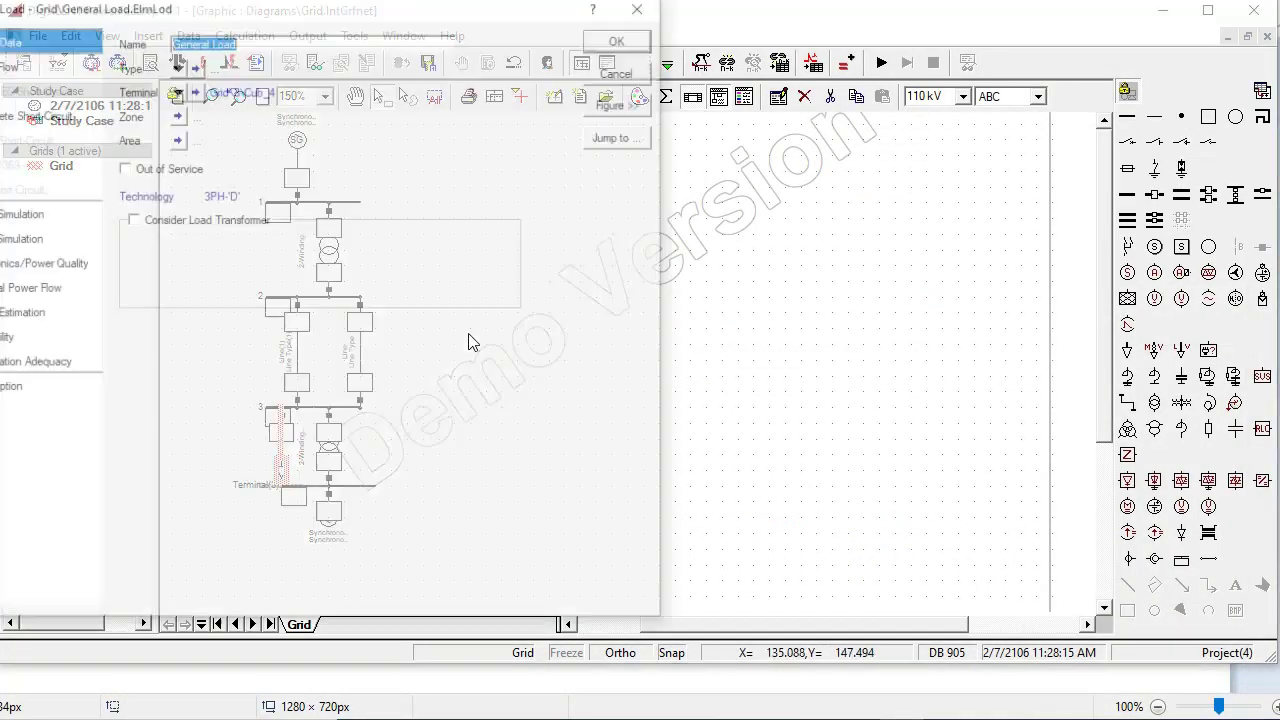
drag(242, 18, 323, 36)
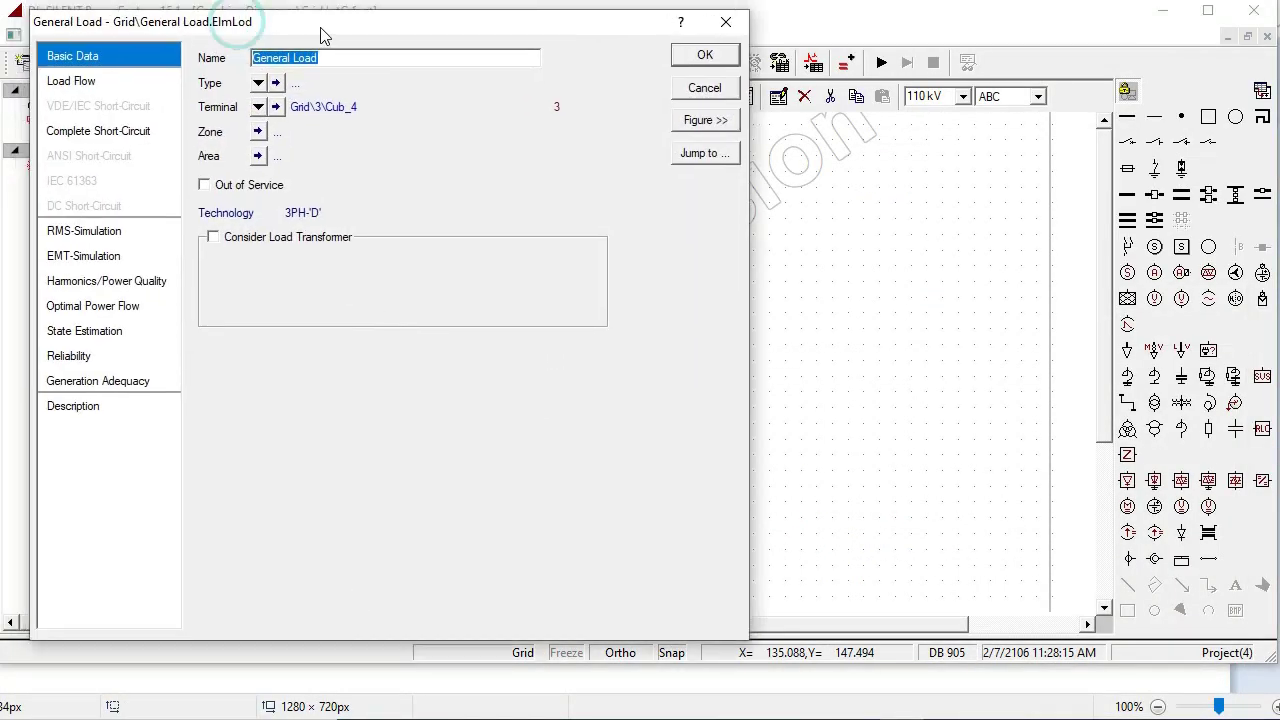
click(143, 80)
double_click(340, 159)
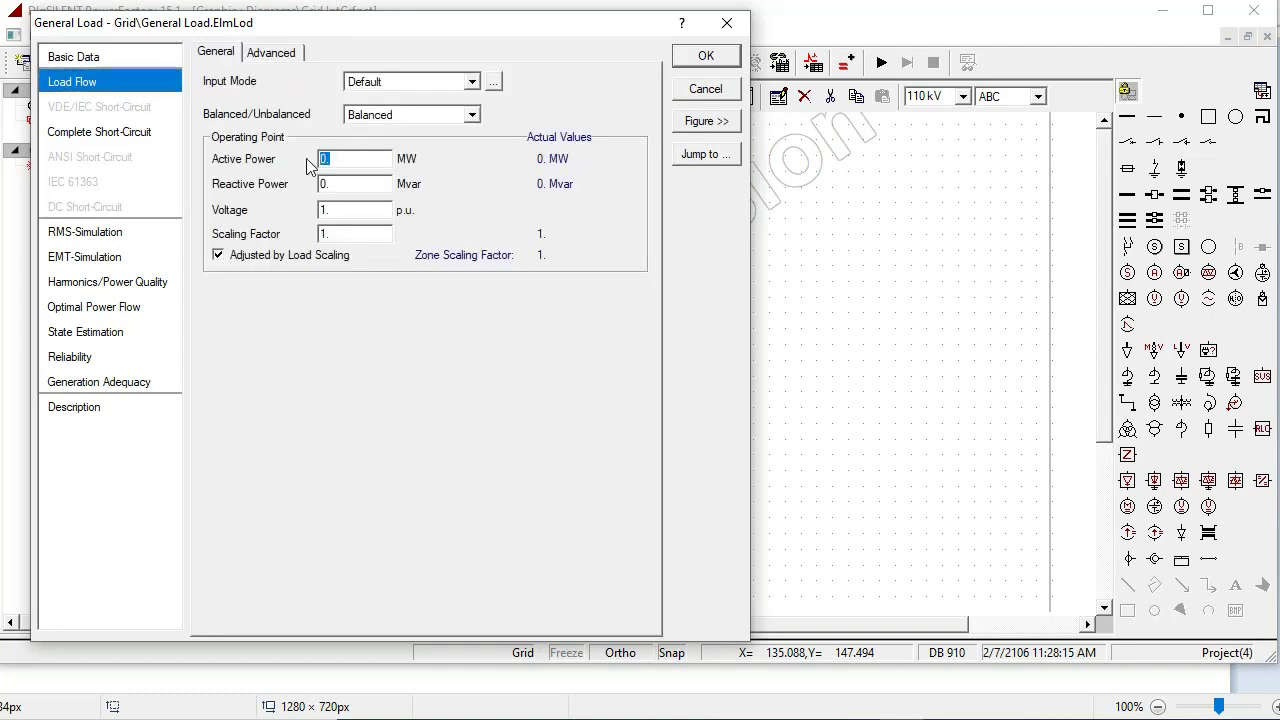
text(100)
click(332, 184)
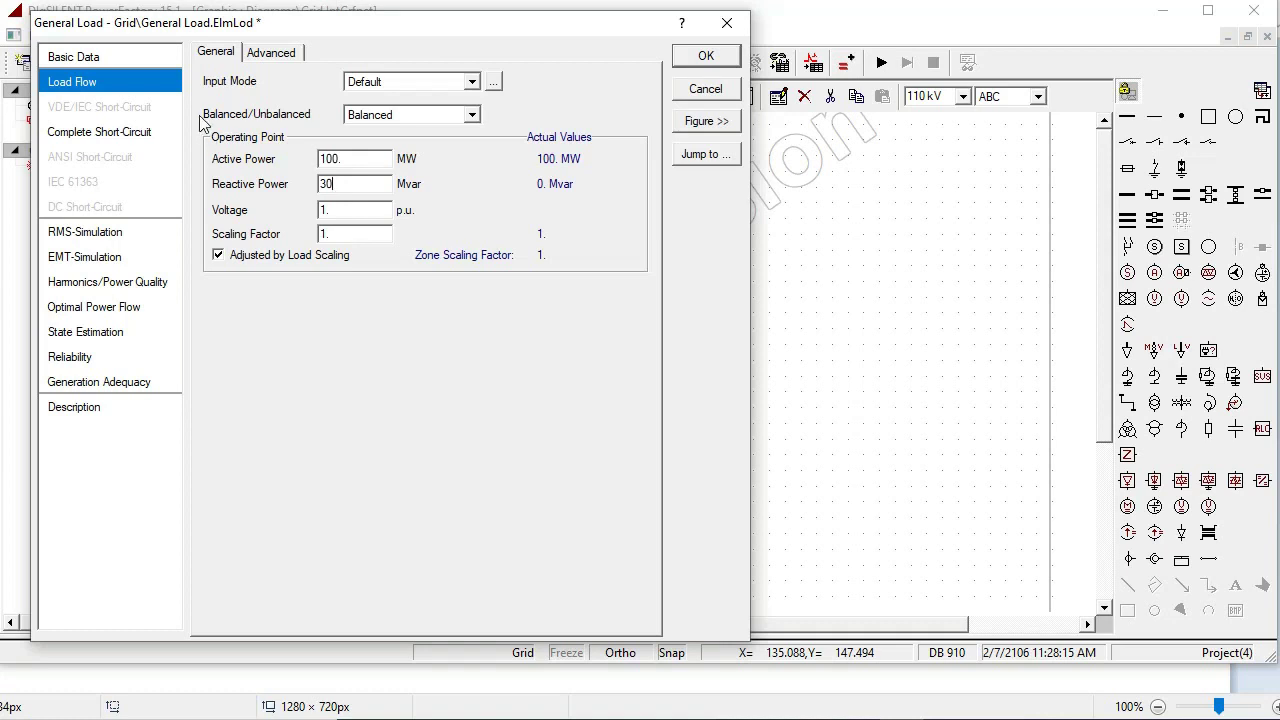
Assign the load a new General Load Type with 3PH PH-E technology and apply.
click(99, 60)
click(120, 83)
click(125, 57)
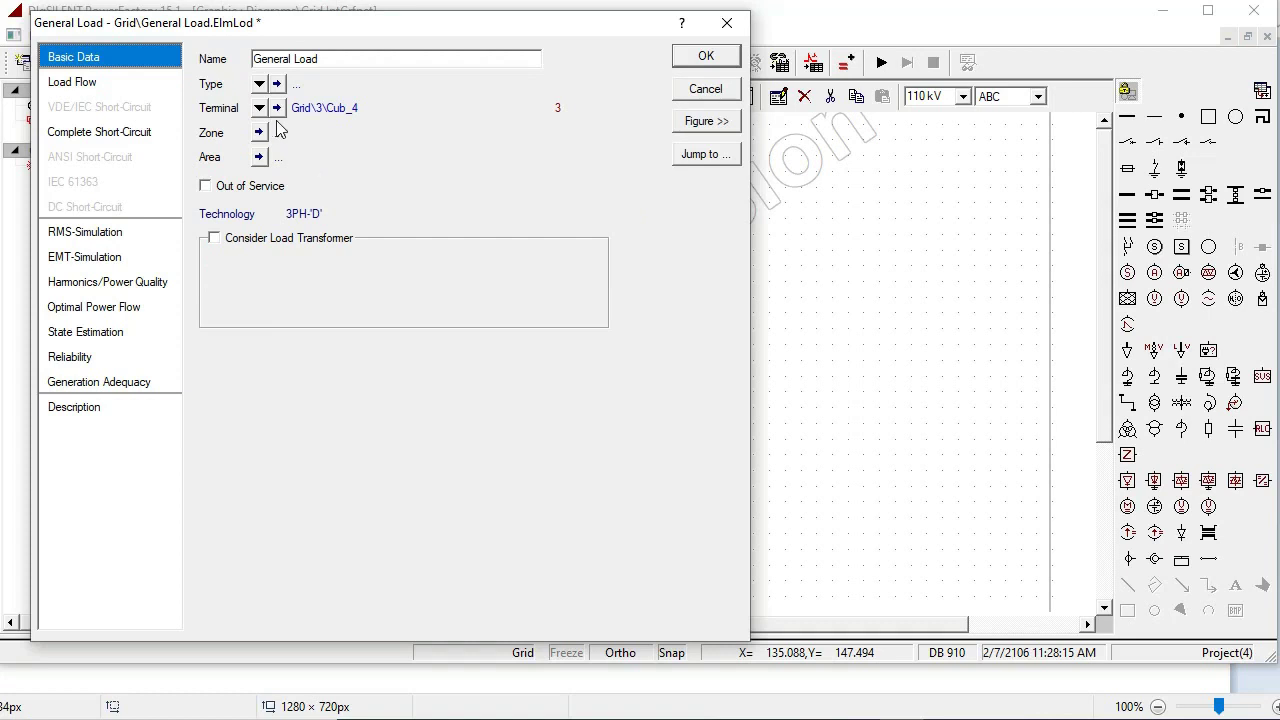
click(259, 85)
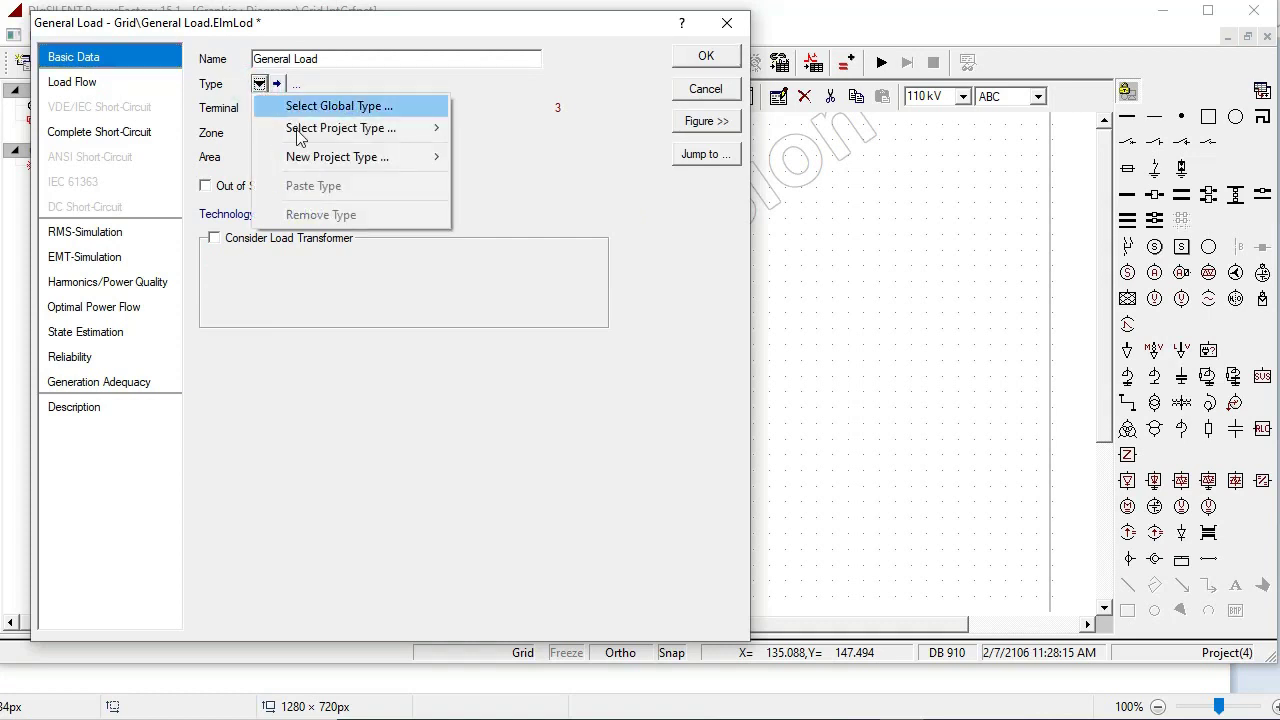
mouse_move(300, 158)
click(510, 166)
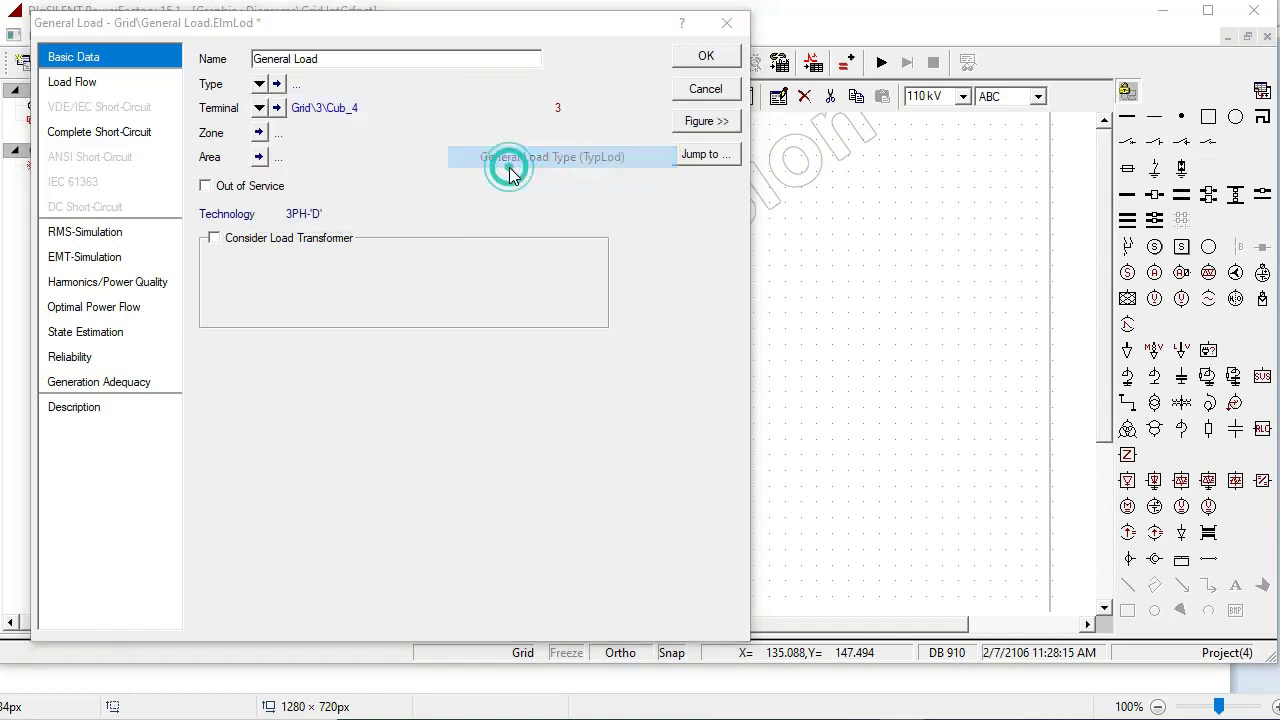
click(354, 168)
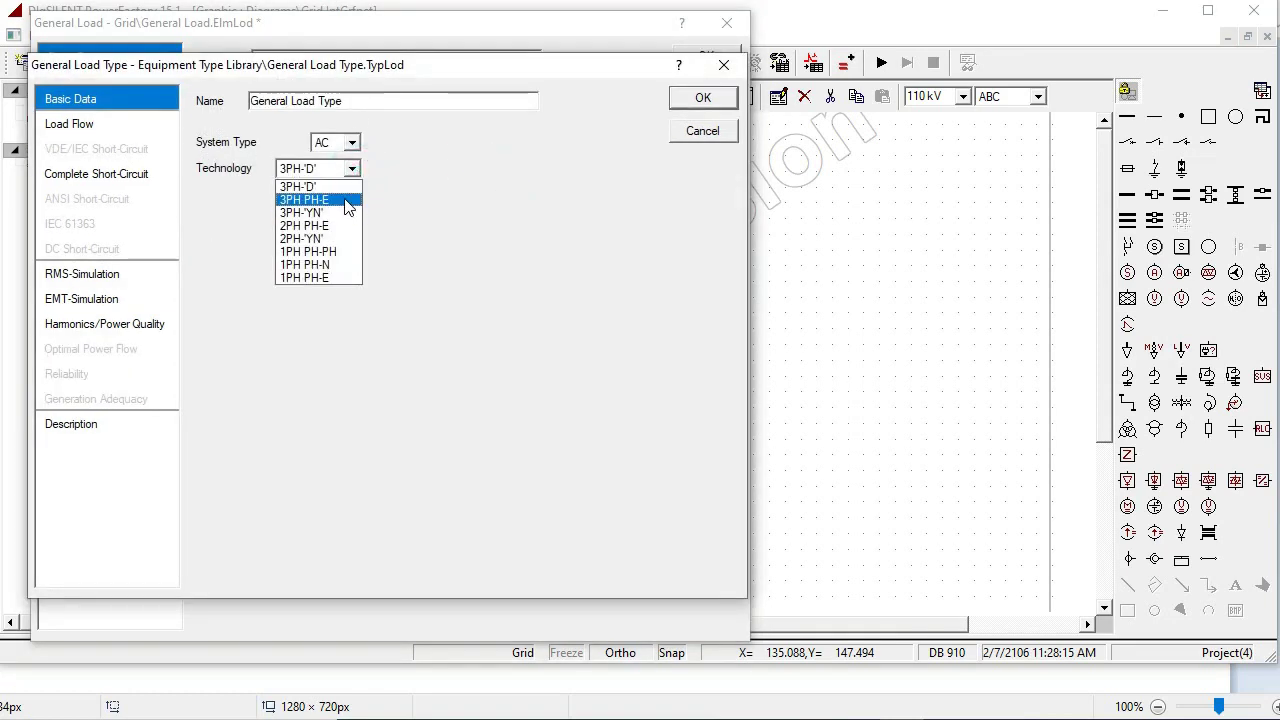
click(330, 199)
click(702, 100)
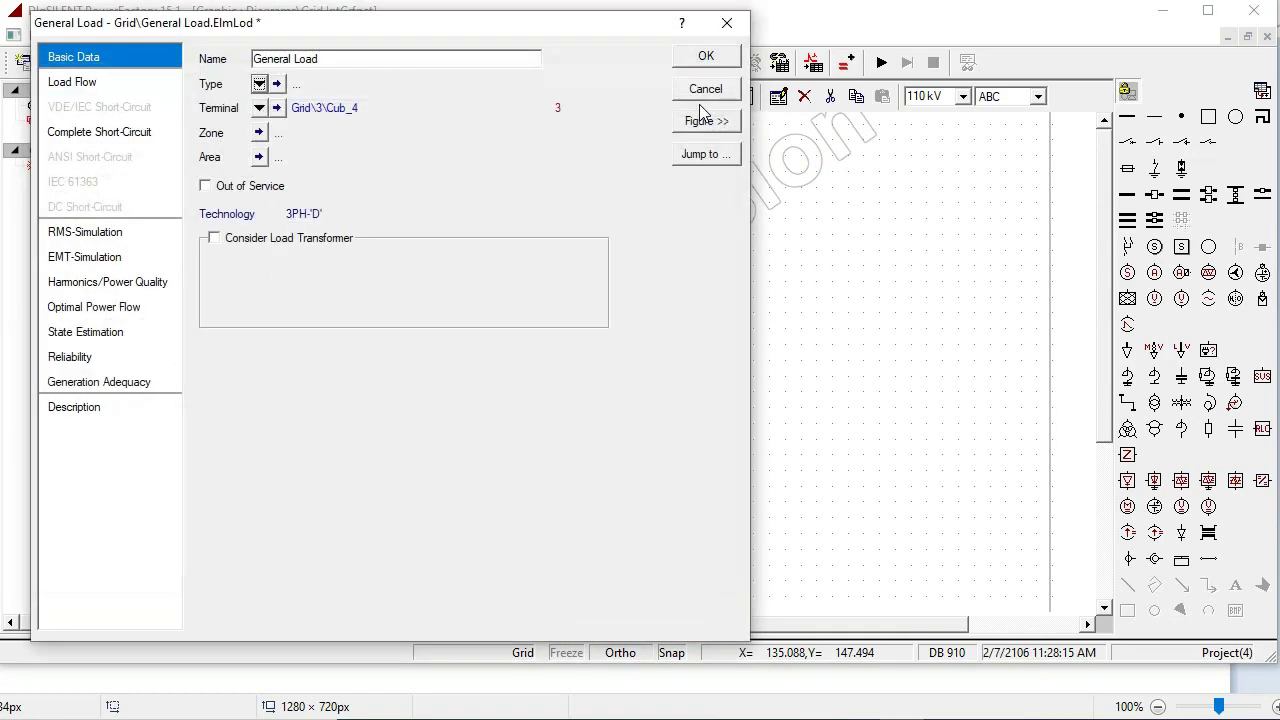
click(706, 58)
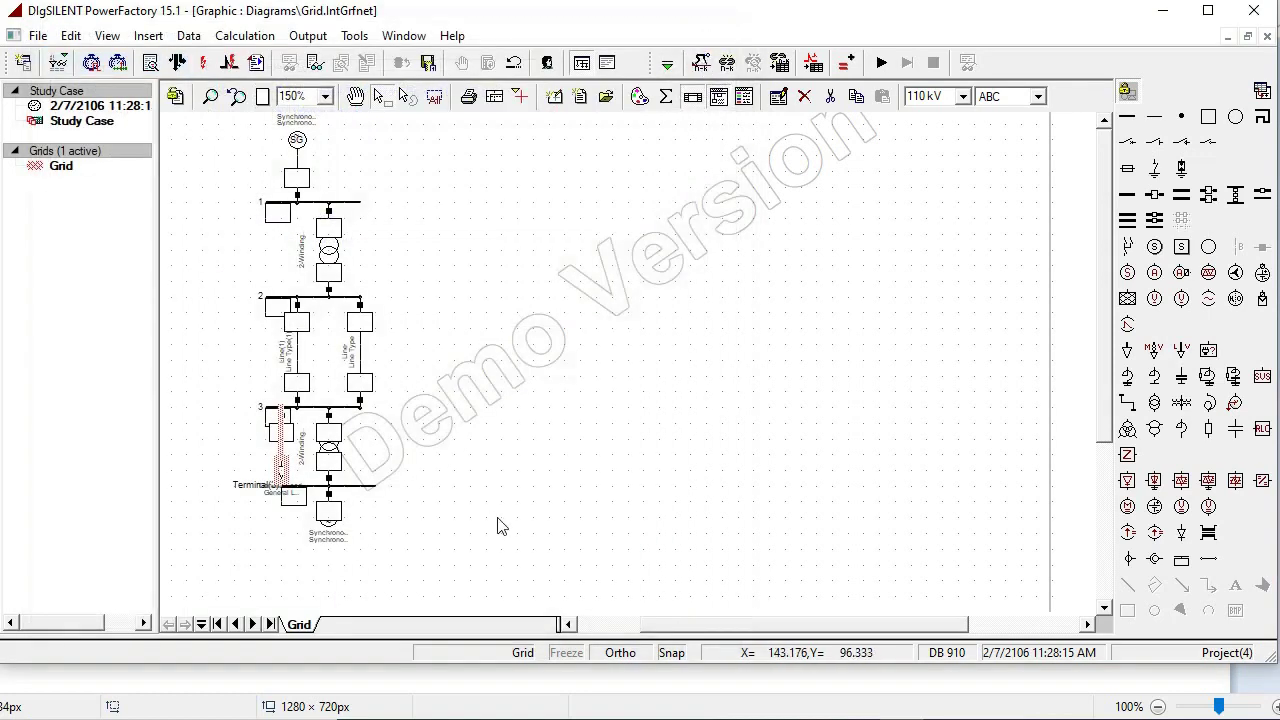
Create a new project transformer type for the lower transformer.
double_click(333, 456)
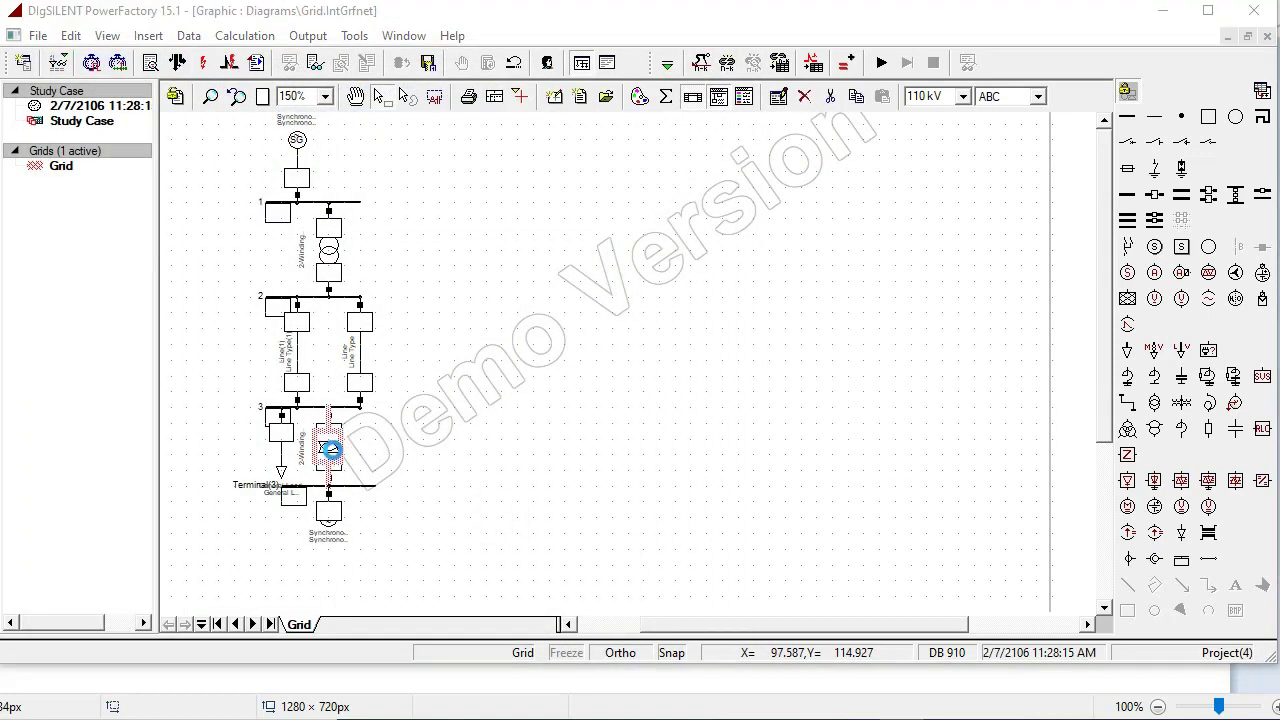
drag(422, 15, 534, 36)
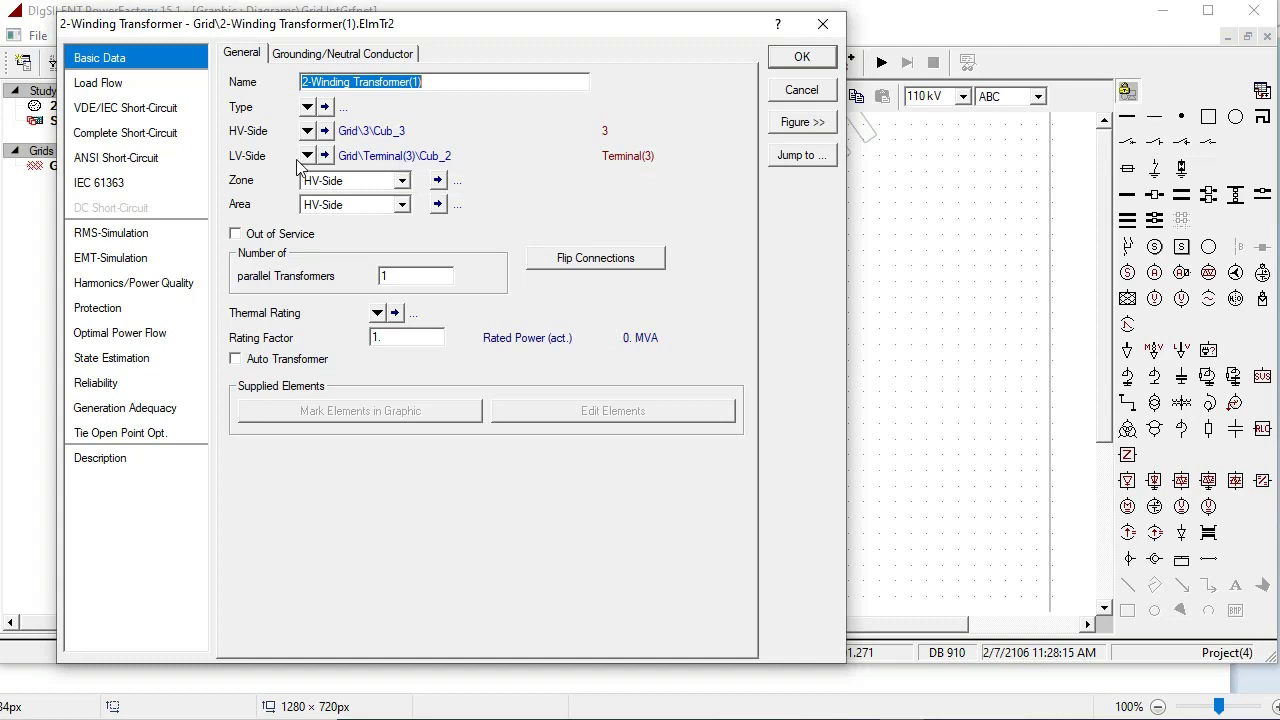
click(138, 82)
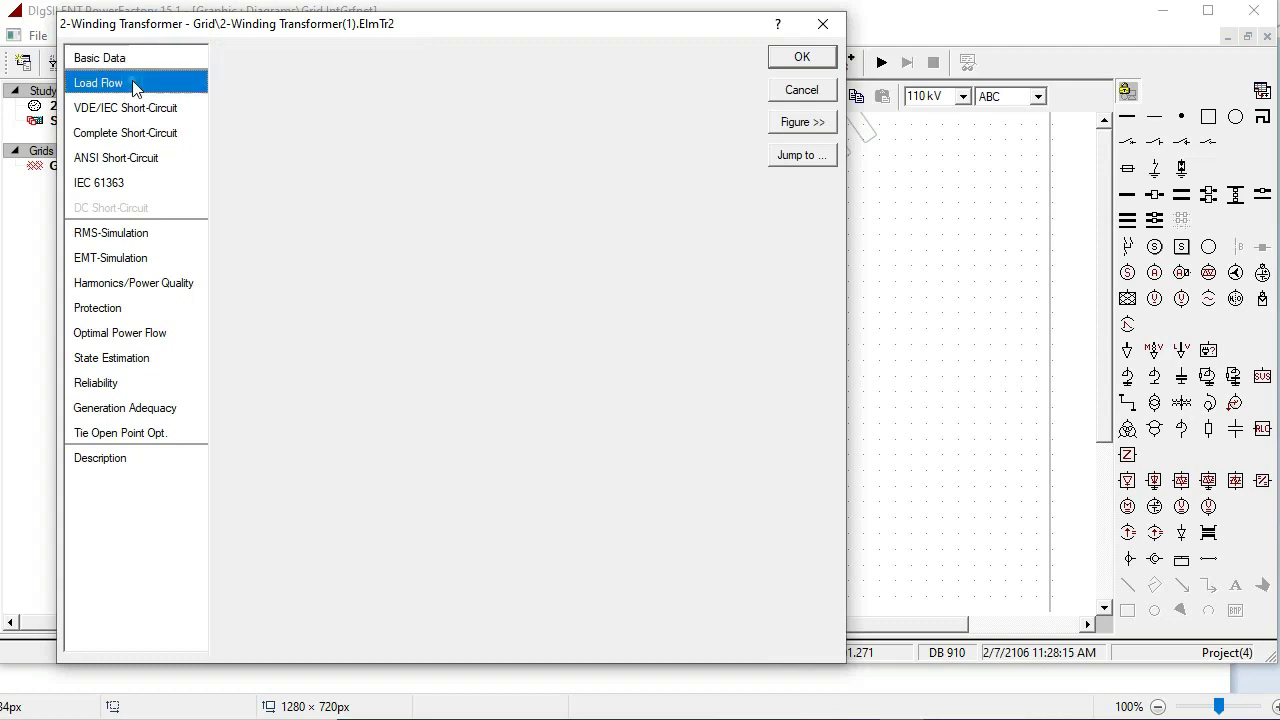
click(150, 62)
click(308, 107)
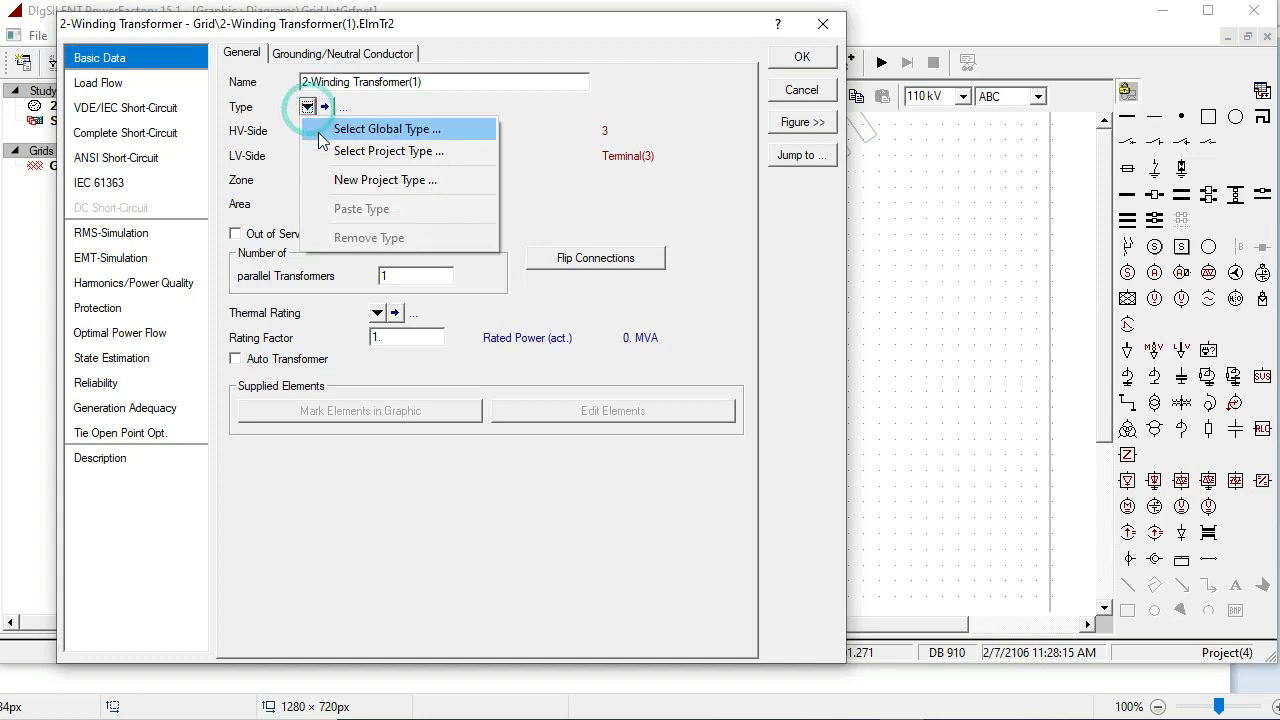
click(330, 177)
Enter 90 MVA rating, 132/11 kV voltages and 0.12 p.u. reactance in the new type.
drag(408, 110, 501, 110)
drag(462, 182, 434, 183)
text(90)
drag(480, 250, 440, 274)
text(11)
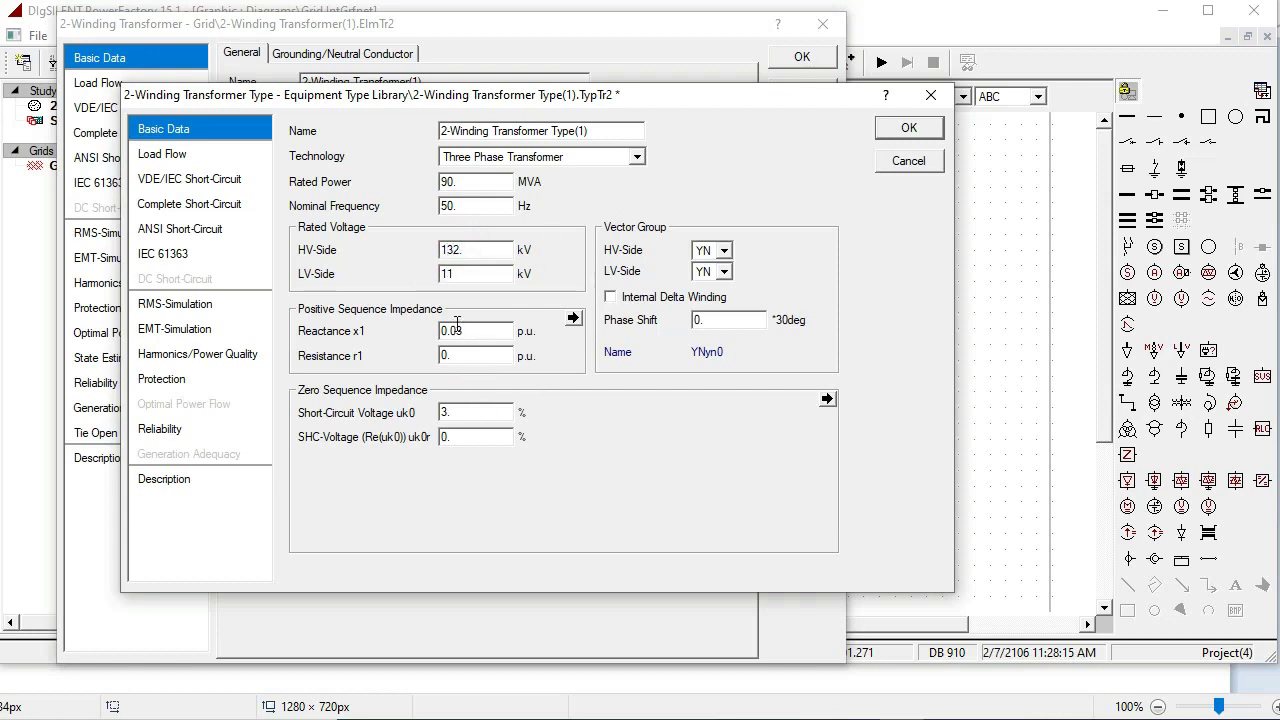
drag(462, 331, 427, 335)
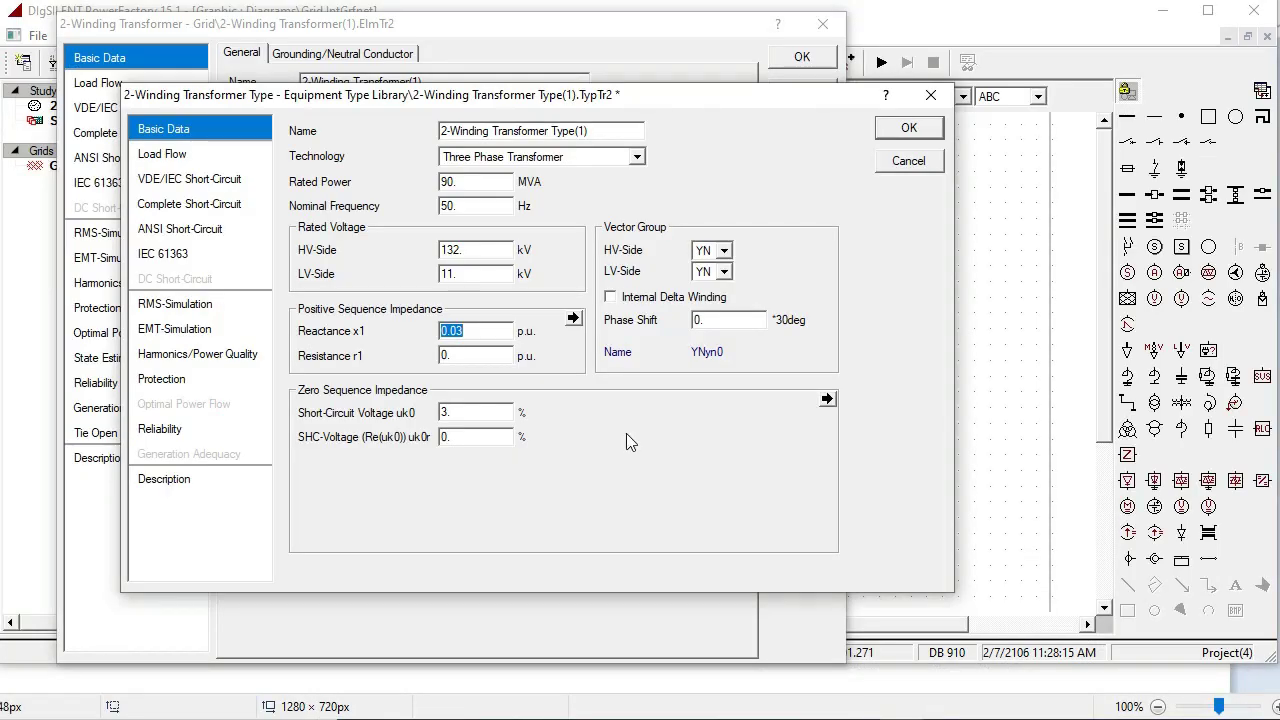
key(BackSpace)
Save the 90 MVA transformer type and apply the lower transformer's settings.
click(227, 158)
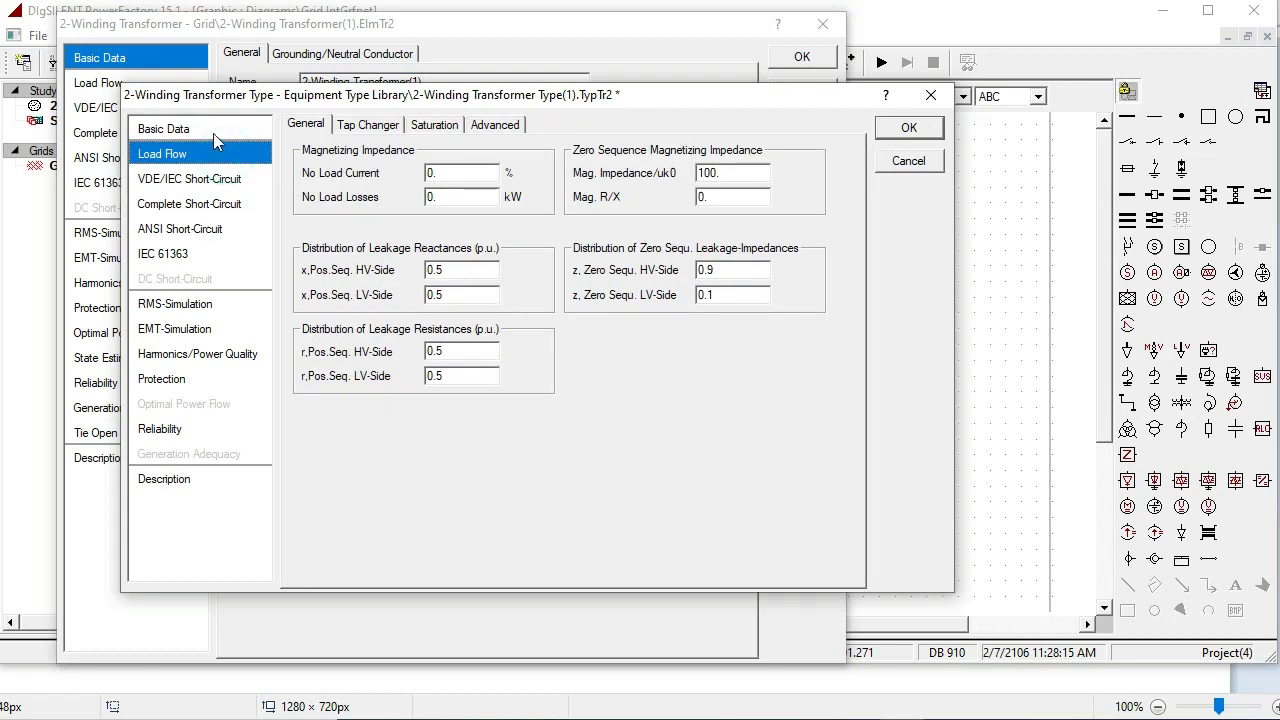
click(214, 132)
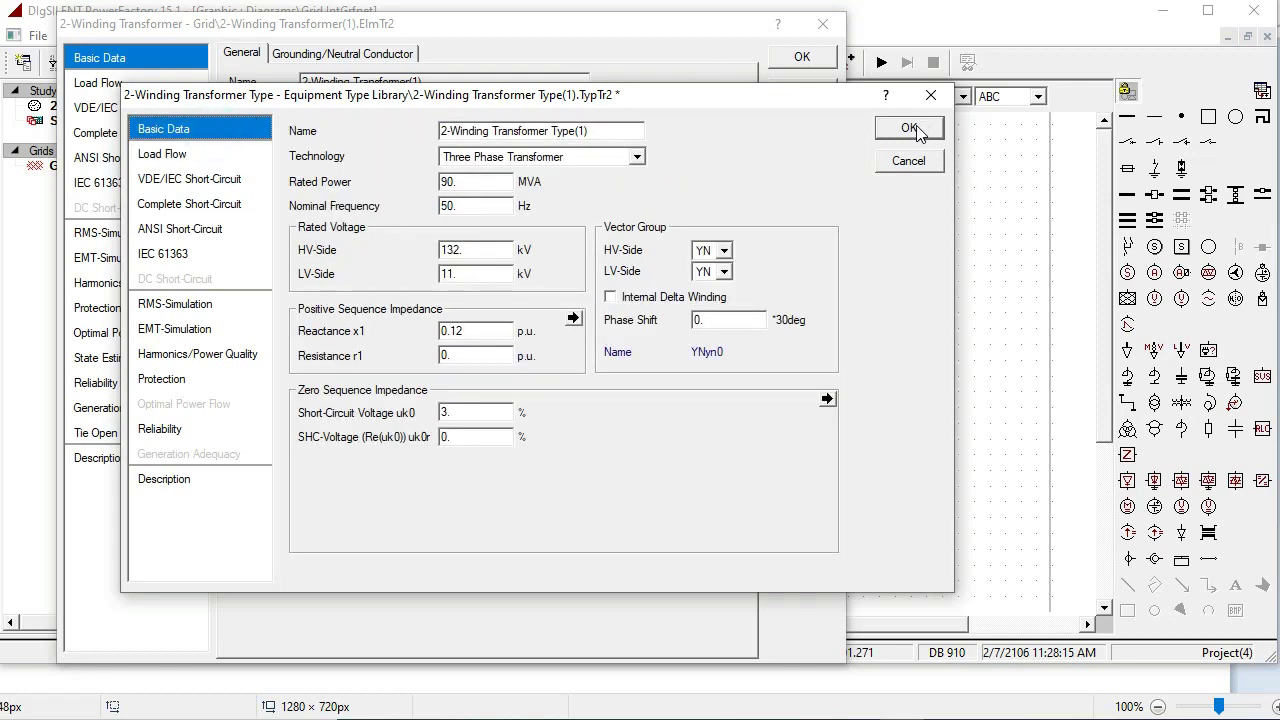
click(909, 128)
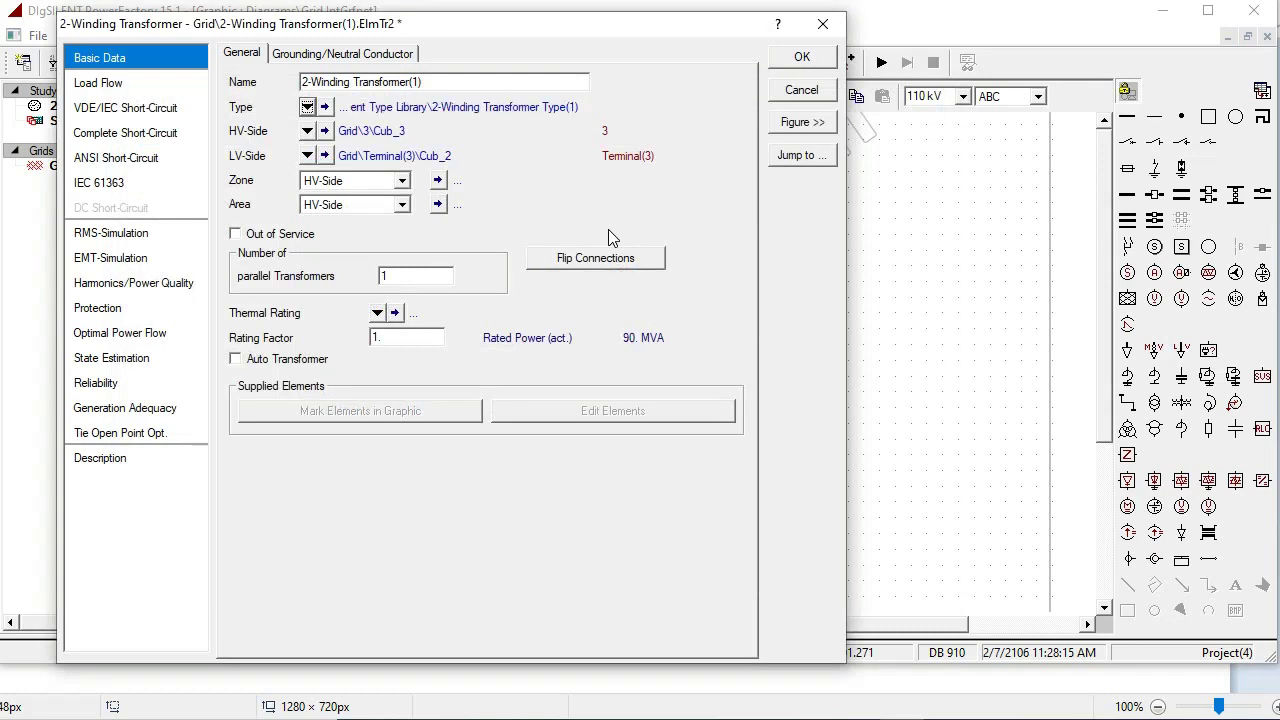
click(166, 84)
click(160, 60)
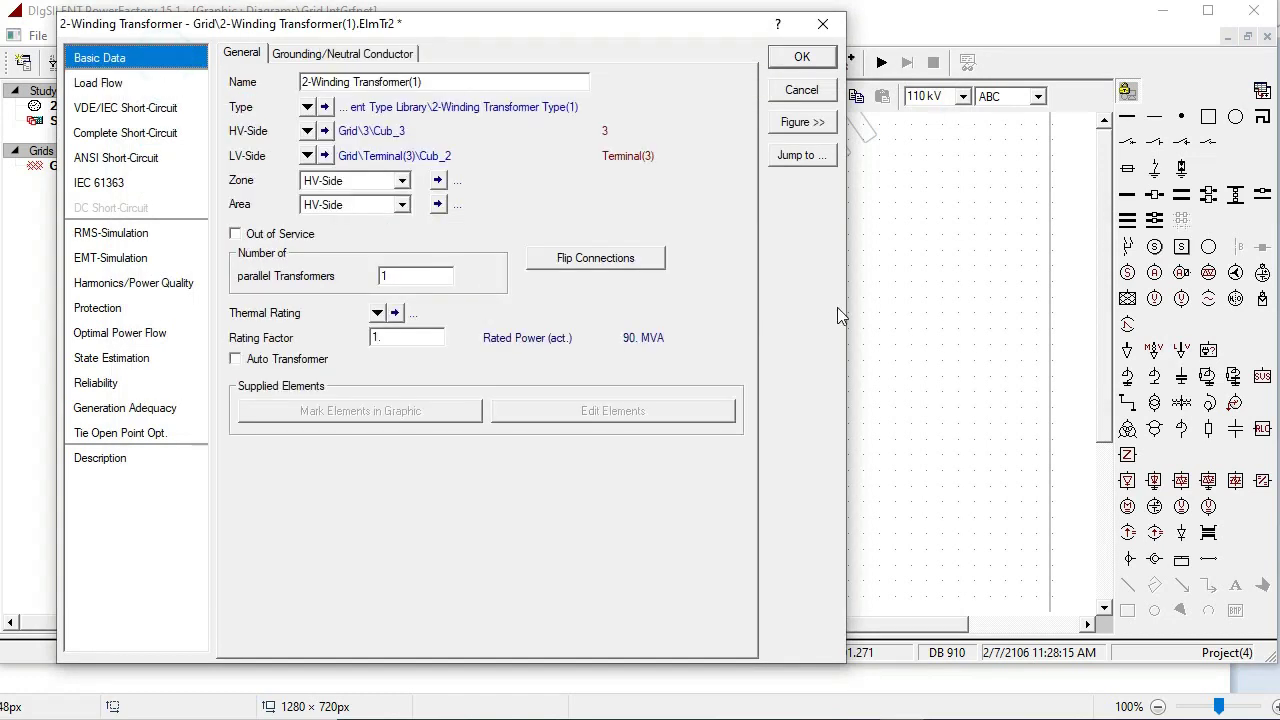
click(801, 62)
Flip the upper transformer's connections so bus 2 is on the HV side.
double_click(335, 258)
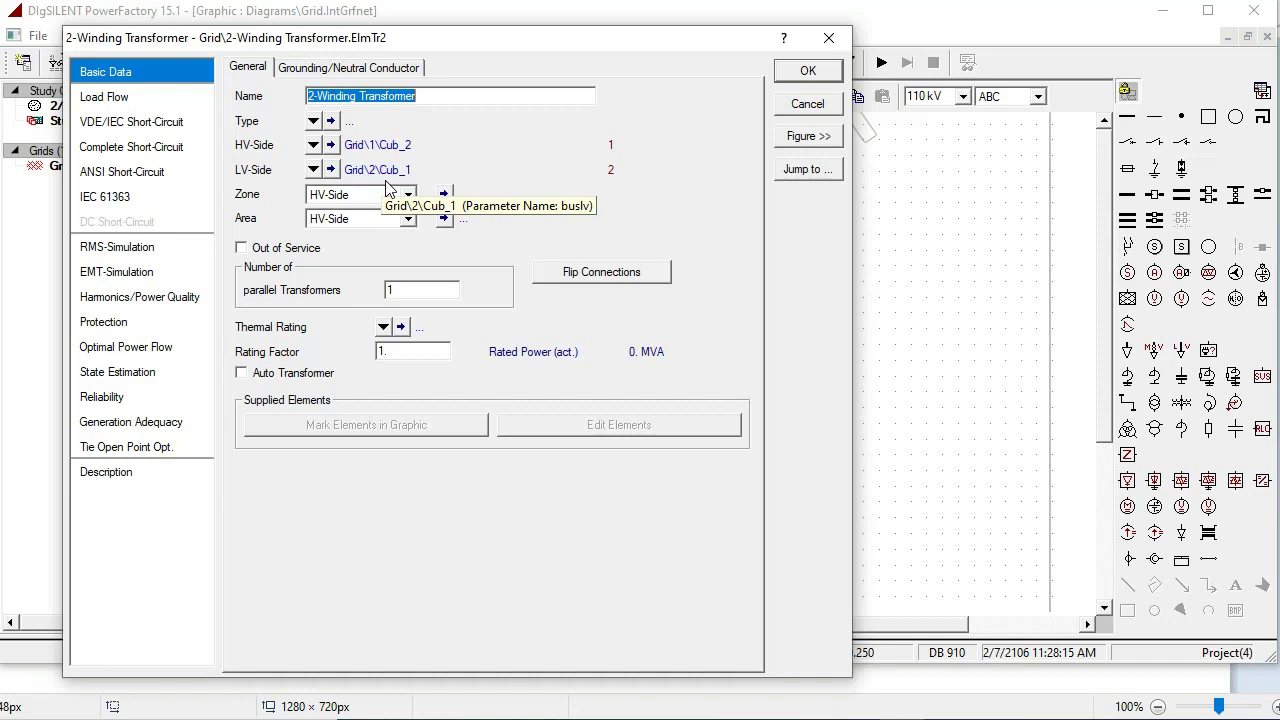
click(614, 272)
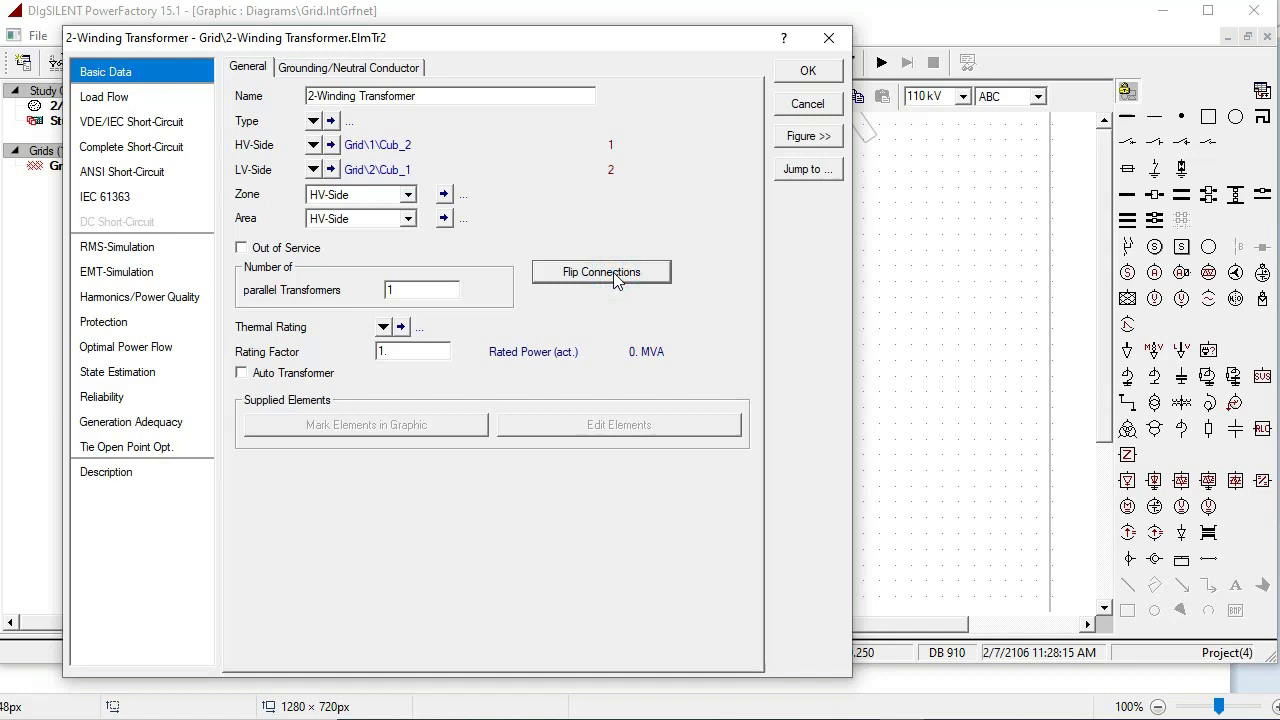
click(578, 271)
click(632, 272)
click(314, 124)
Create a new project transformer type rated 125 MVA for the upper transformer.
click(124, 95)
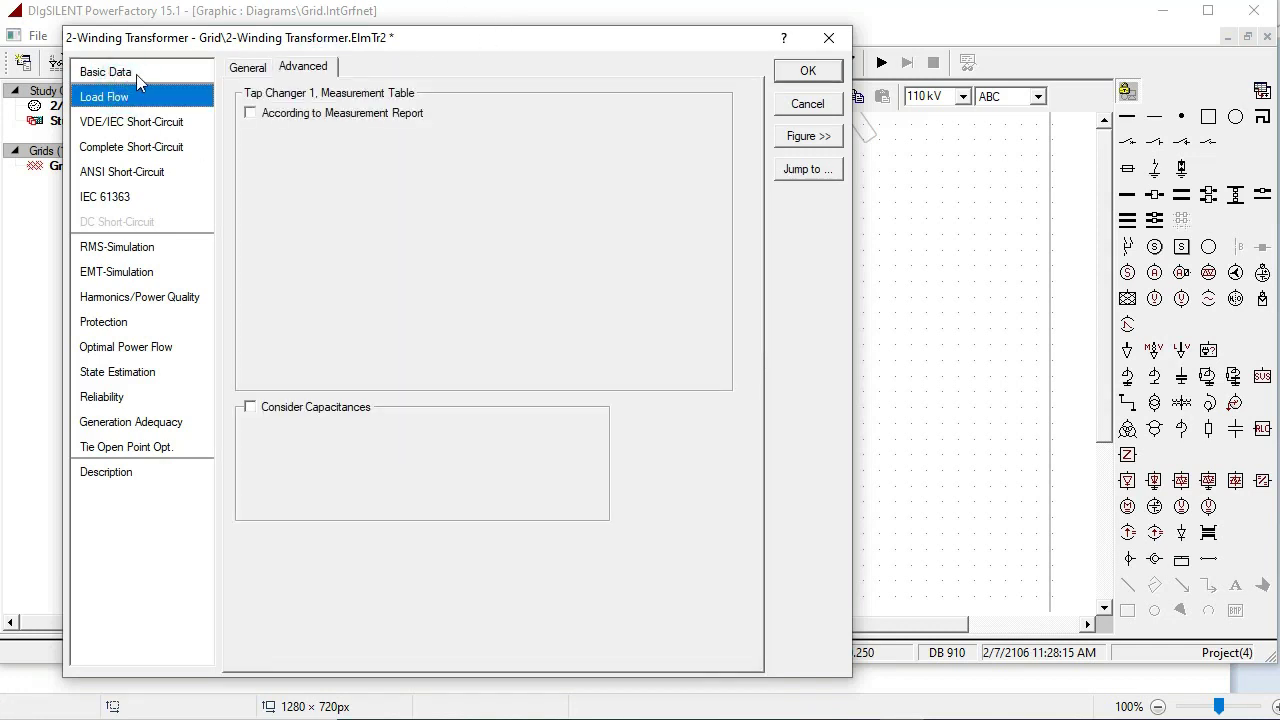
click(136, 73)
click(313, 121)
click(337, 197)
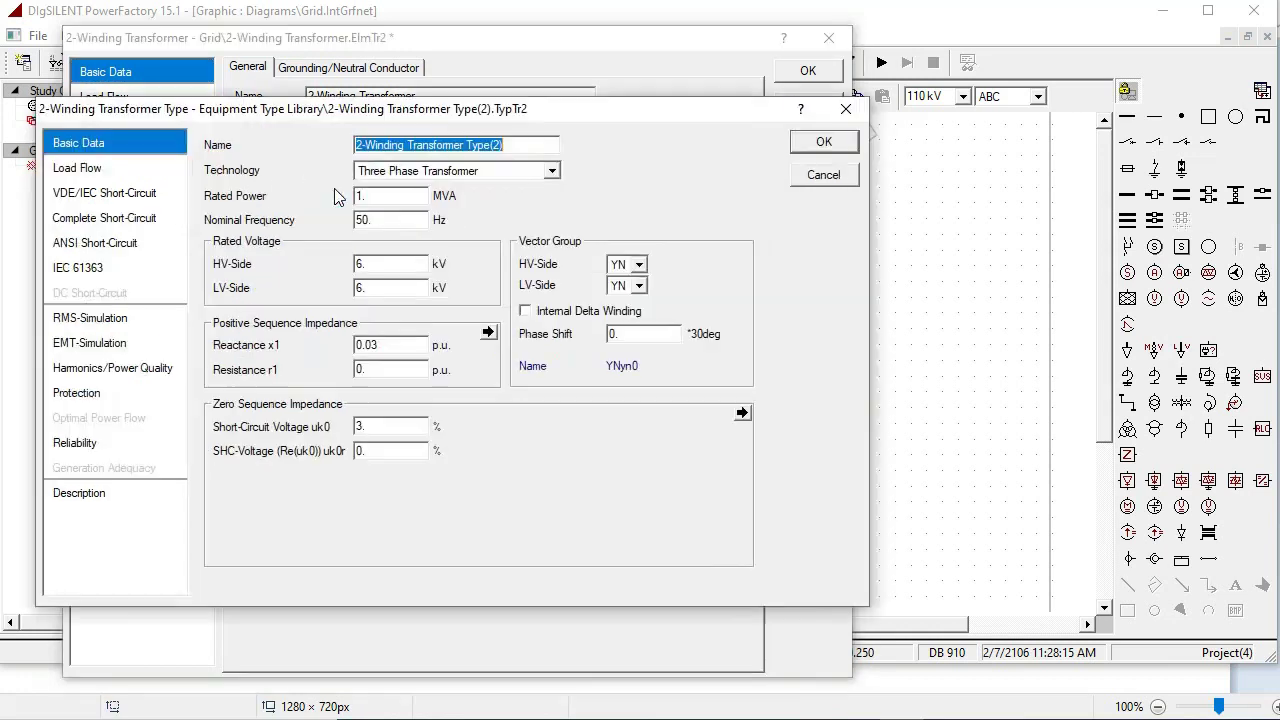
drag(387, 117, 441, 118)
drag(428, 198, 391, 197)
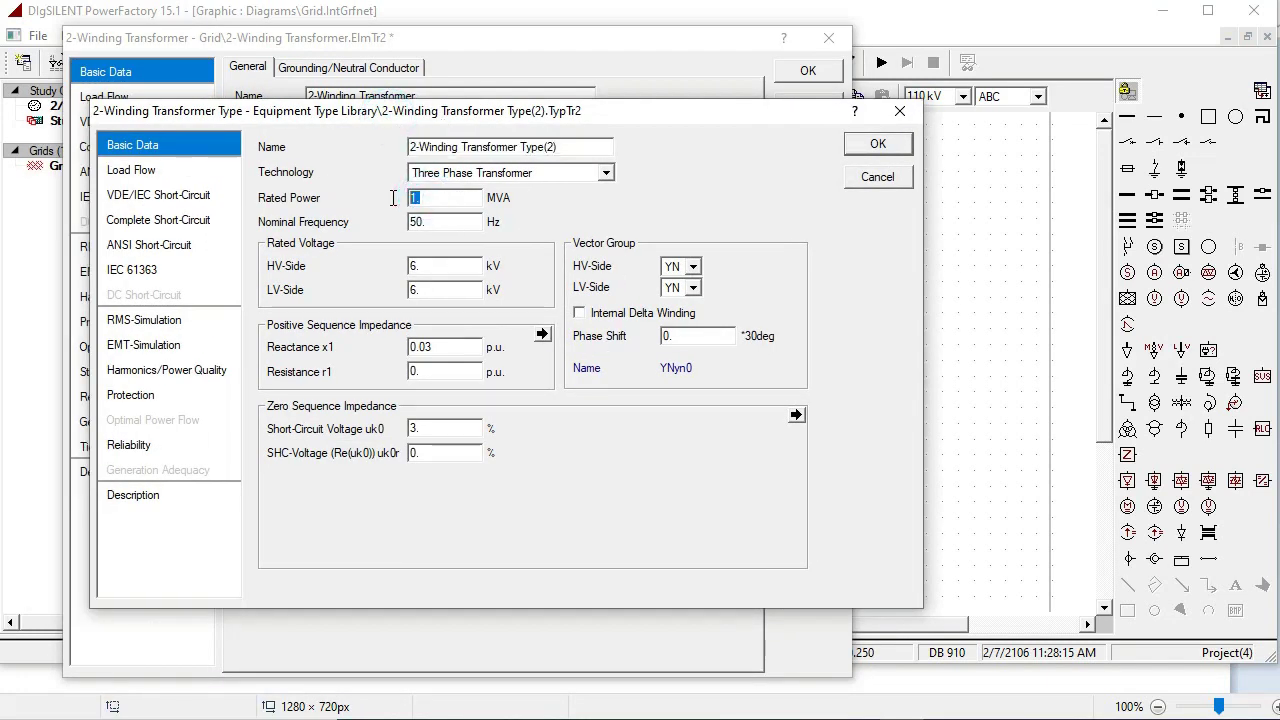
text(125)
Set 132/11 kV voltages and 0.18 p.u. reactance, save the type, then view the problem statement.
drag(430, 266, 400, 268)
text(132)
drag(437, 293, 402, 290)
drag(450, 348, 426, 343)
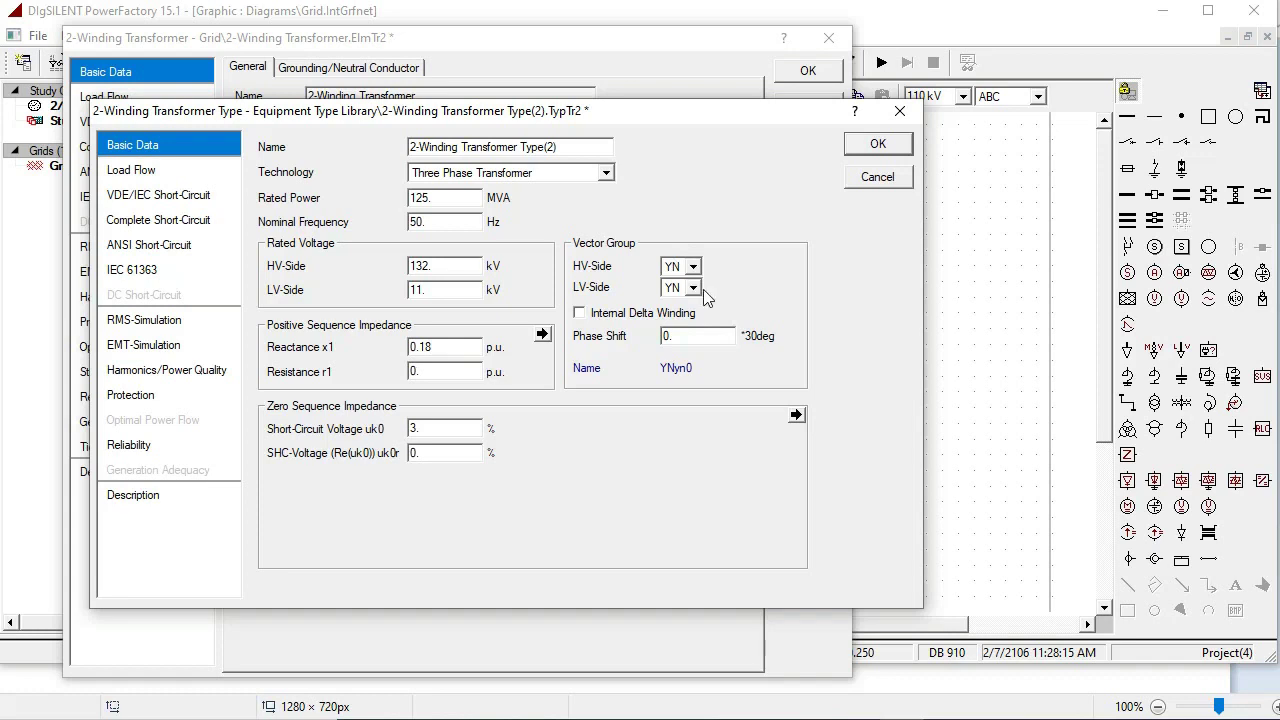
click(861, 148)
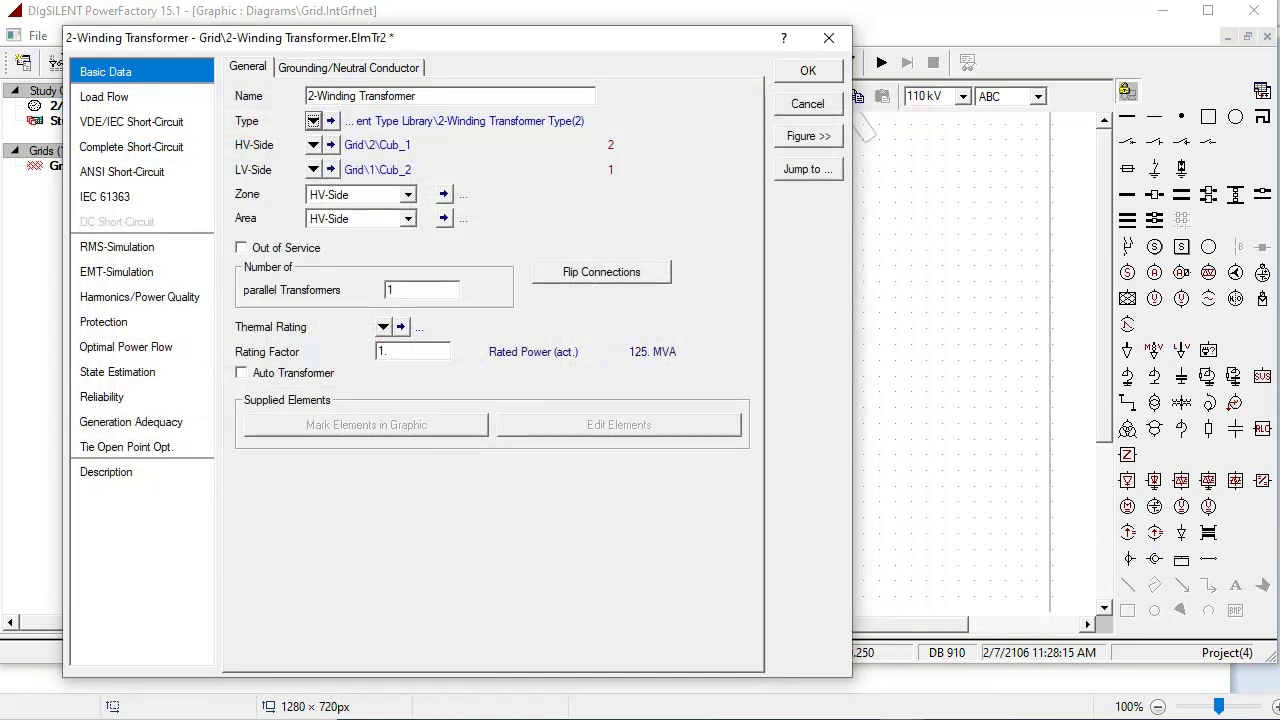
click(929, 657)
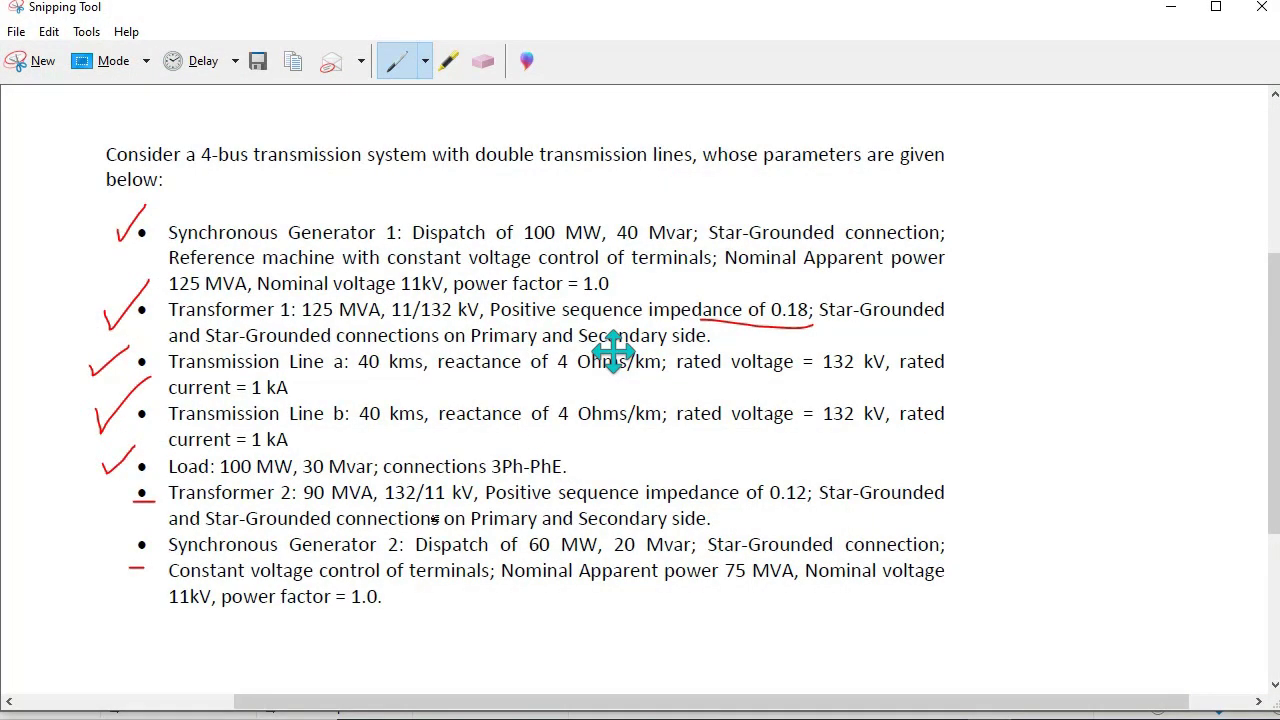